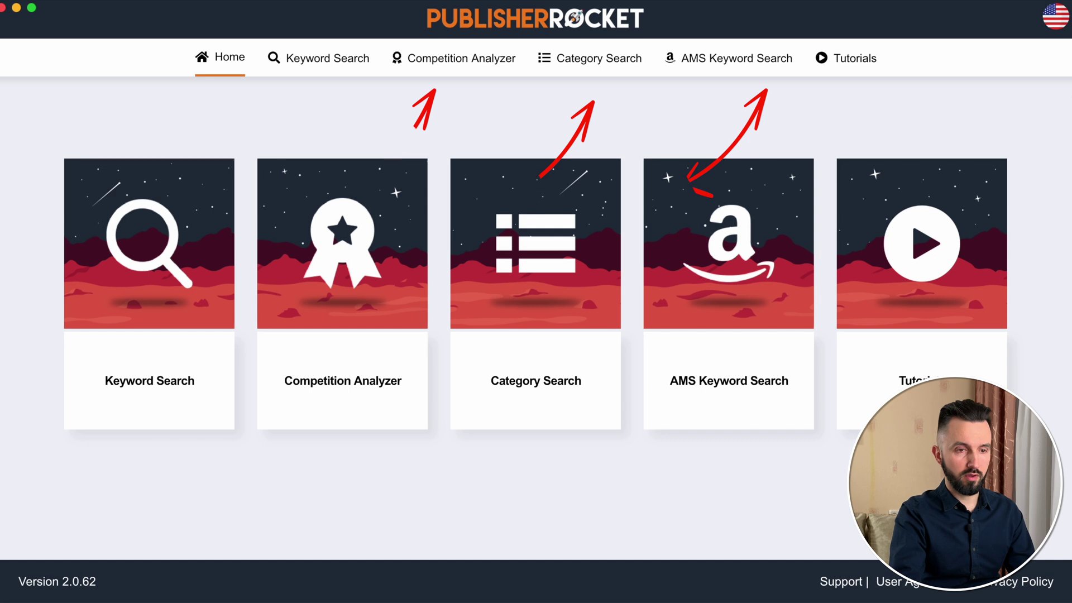
Review the market, language and default format settings
{"action": "left_click", "coordinate": [1057, 16]}
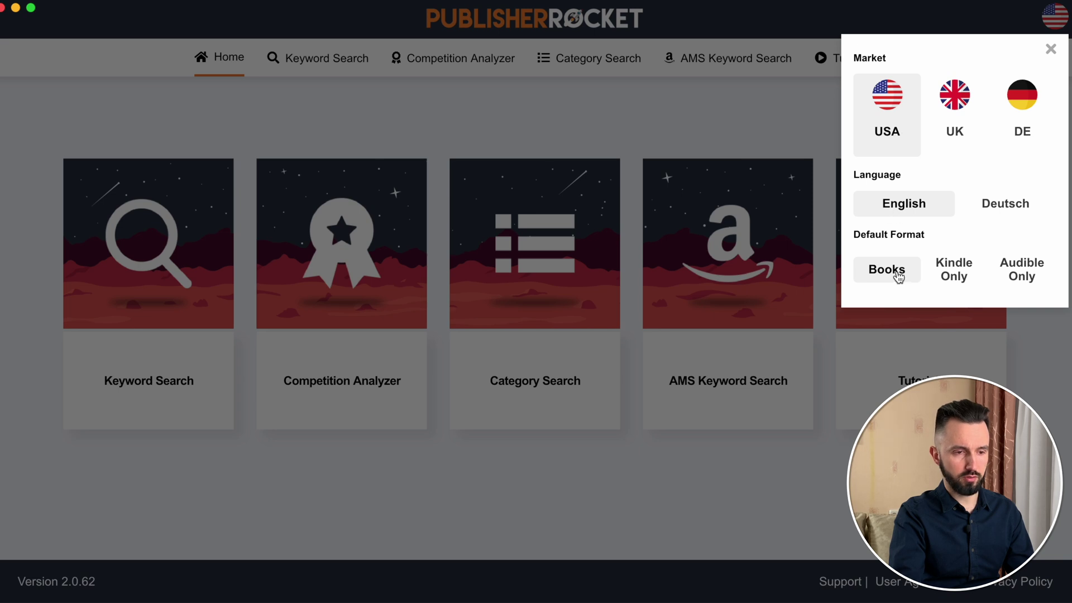
{"action": "left_click", "coordinate": [356, 96]}
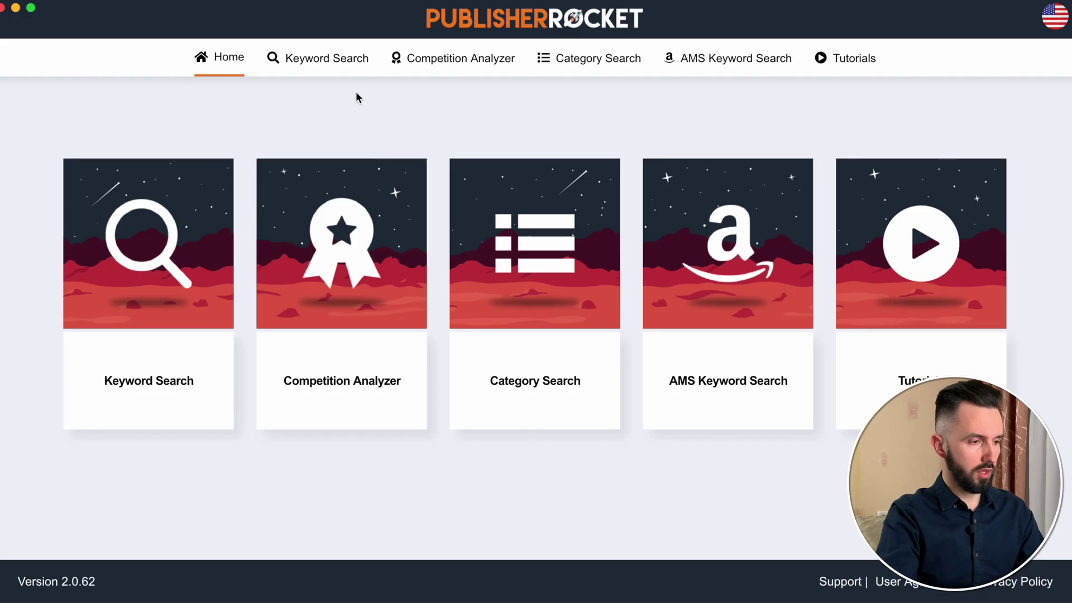
Run a keyword search for "coloring book" in the Books format
{"action": "left_click", "coordinate": [165, 292]}
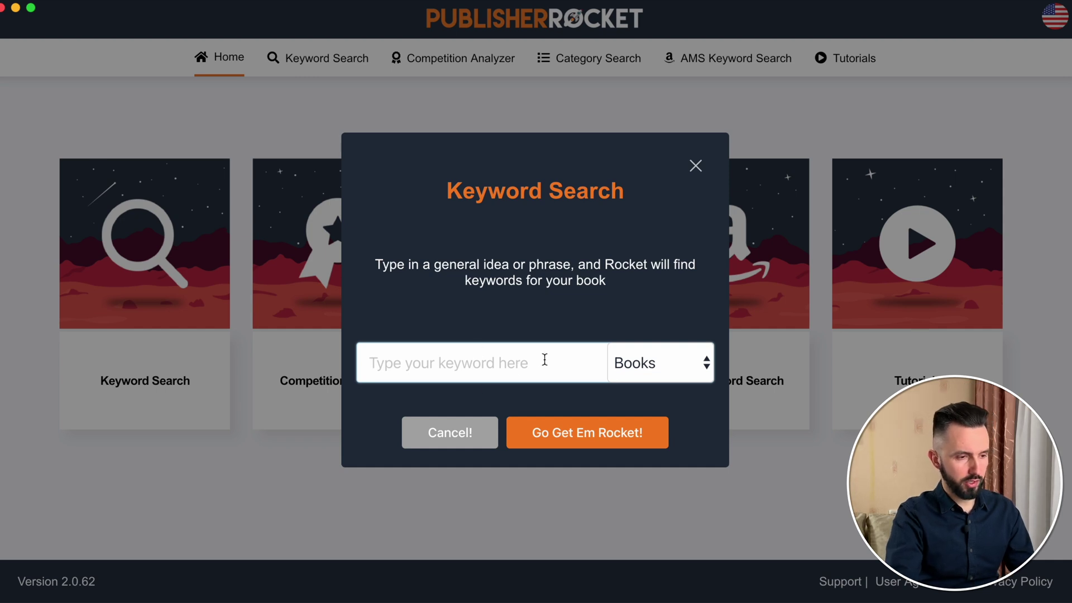
{"action": "left_click", "coordinate": [684, 371]}
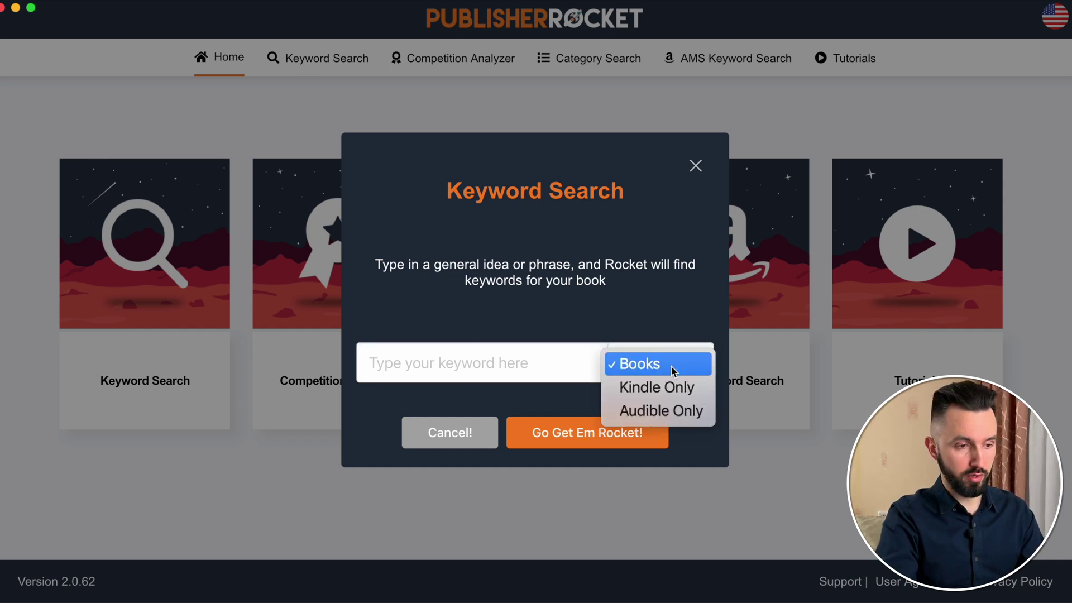
{"action": "left_click", "coordinate": [532, 362]}
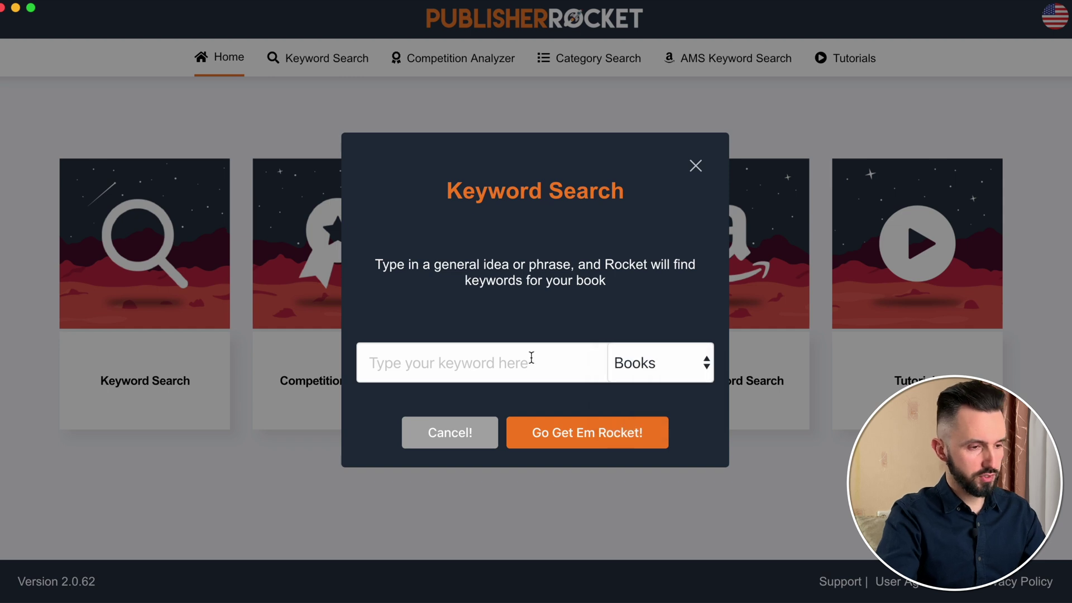
{"action": "left_click", "coordinate": [516, 364]}
{"action": "type", "text": "coloring book"}
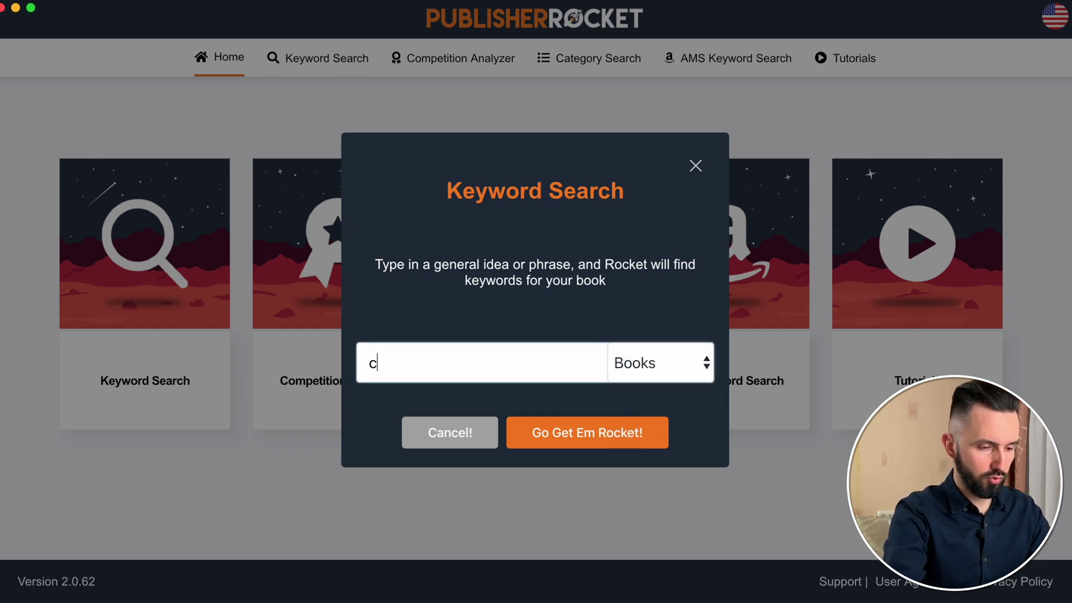
{"action": "left_click", "coordinate": [601, 436]}
Analyze the first eleven suggested keywords, from "coloring book" through "adult coloring book animals"
{"action": "scroll", "coordinate": [262, 398], "scroll_direction": "down", "scroll_amount": 15}
{"action": "scroll", "coordinate": [263, 397], "scroll_direction": "down", "scroll_amount": 20}
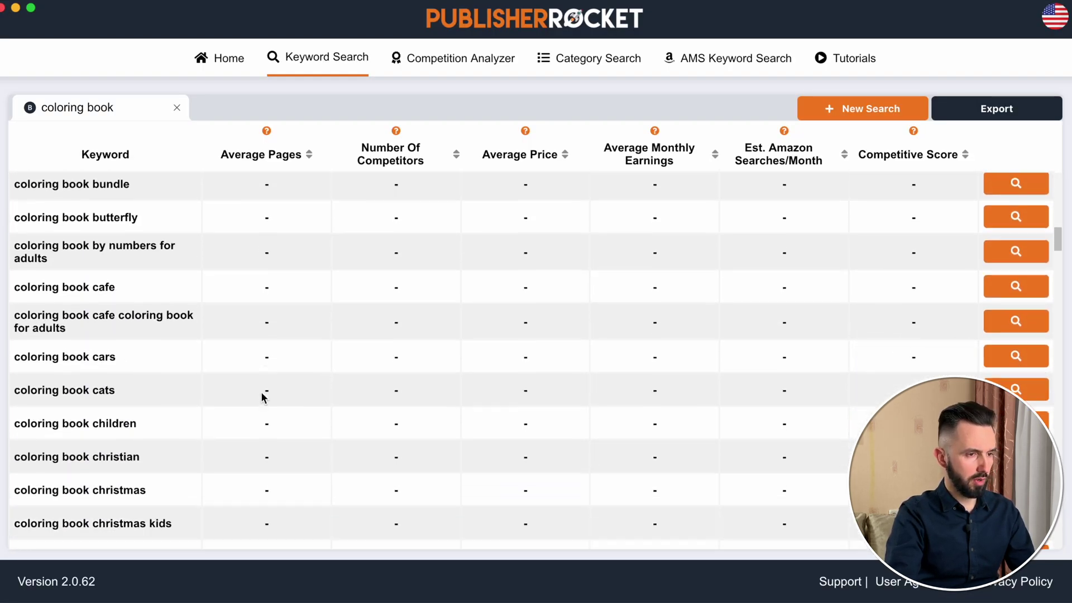
{"action": "scroll", "coordinate": [262, 397], "scroll_direction": "up", "scroll_amount": 20}
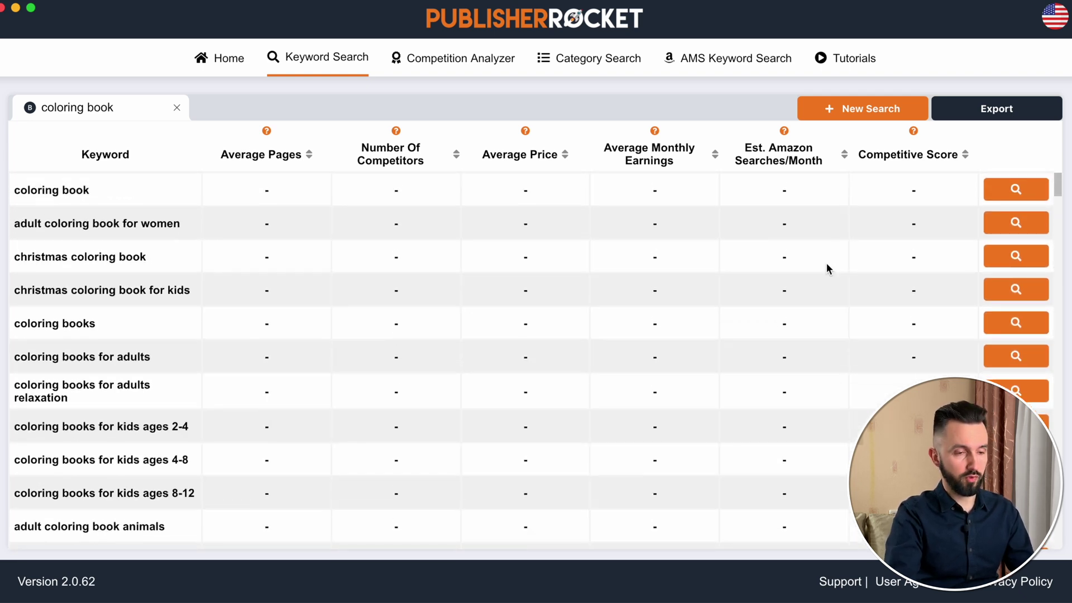
{"action": "left_click", "coordinate": [996, 195]}
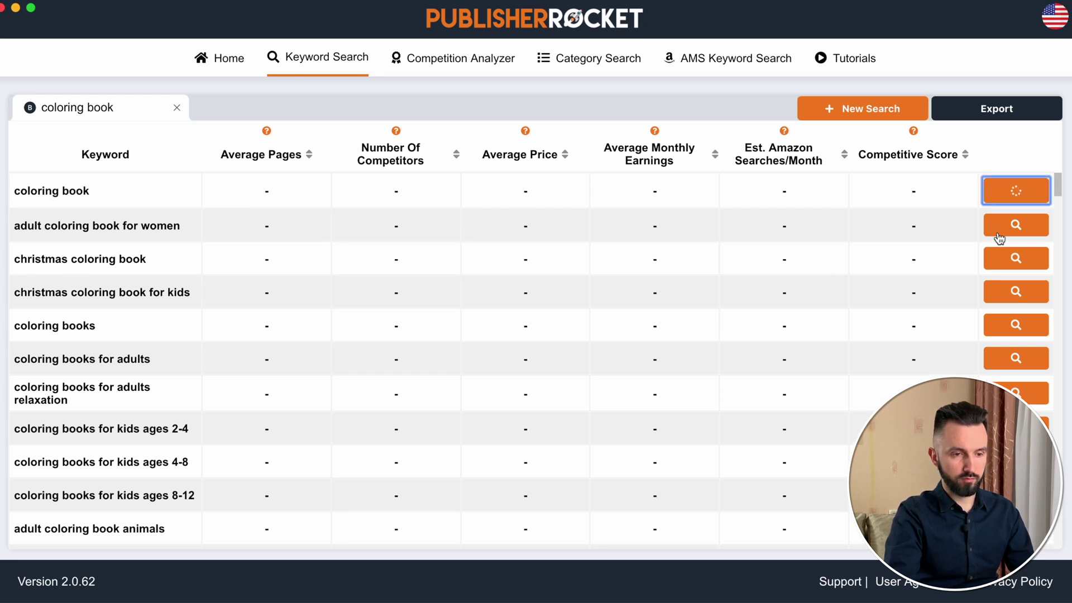
{"action": "left_click", "coordinate": [999, 238]}
{"action": "left_click", "coordinate": [1000, 267]}
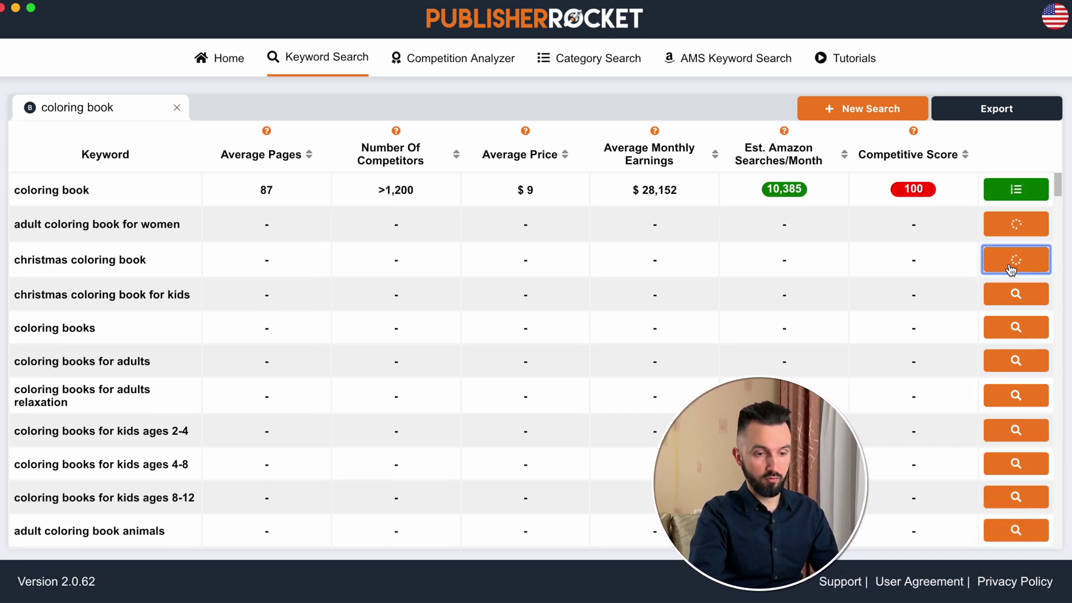
{"action": "left_click", "coordinate": [1005, 298]}
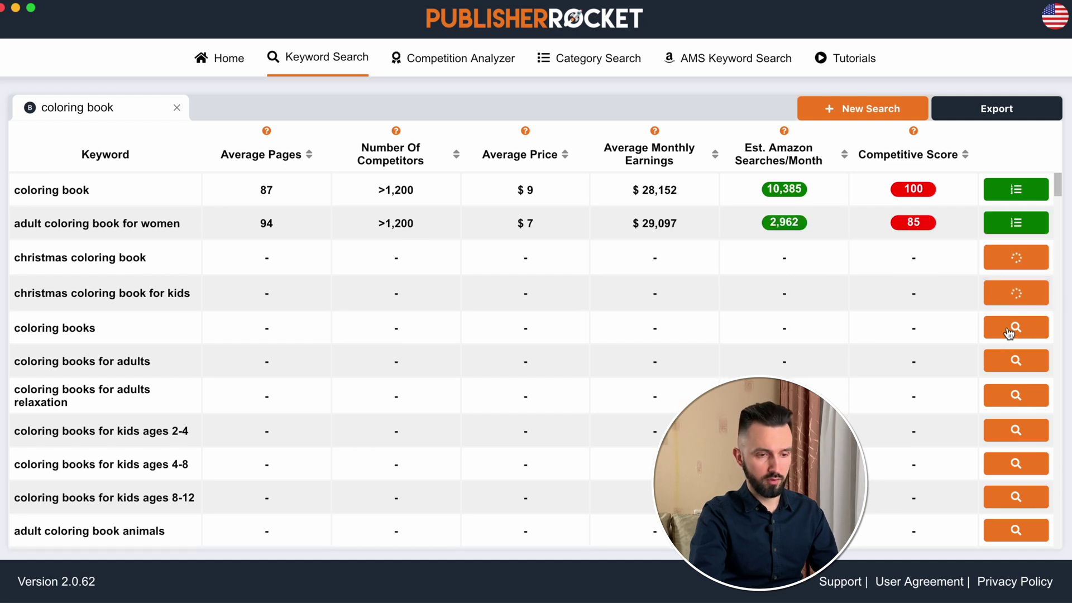
{"action": "left_click", "coordinate": [1009, 330]}
{"action": "left_click", "coordinate": [1004, 362]}
{"action": "left_click", "coordinate": [1004, 396]}
{"action": "left_click", "coordinate": [1005, 430]}
{"action": "left_click", "coordinate": [1004, 467]}
{"action": "left_click", "coordinate": [1005, 500]}
{"action": "left_click", "coordinate": [1008, 531]}
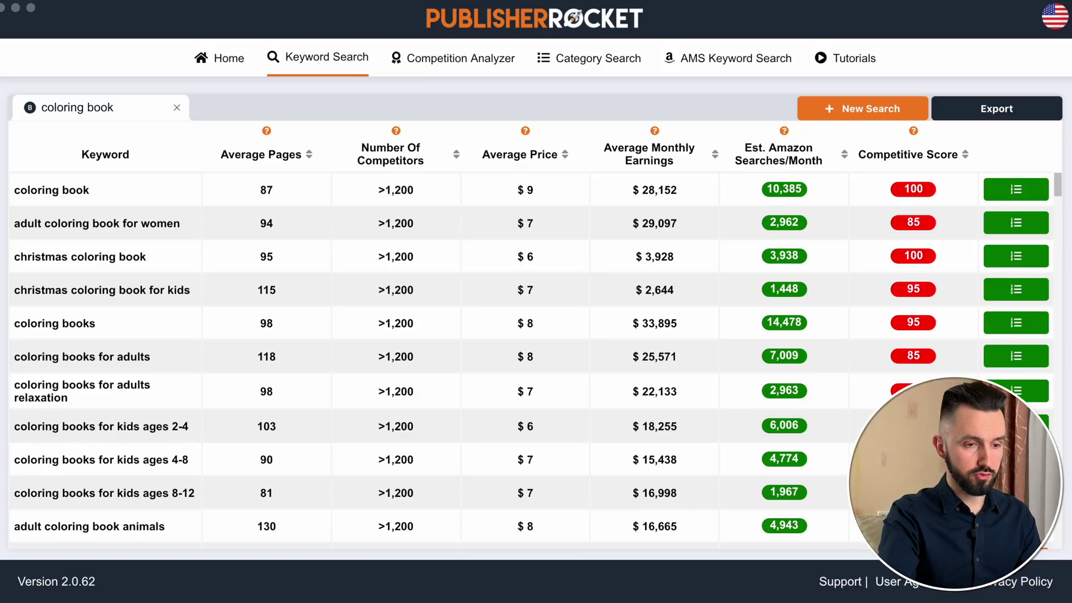
Analyze the keywords "coloring book big", "coloring book black women", "coloring book boys", "coloring book bundle" and "coloring book butterfly"
{"action": "scroll", "coordinate": [862, 368], "scroll_direction": "down", "scroll_amount": 6}
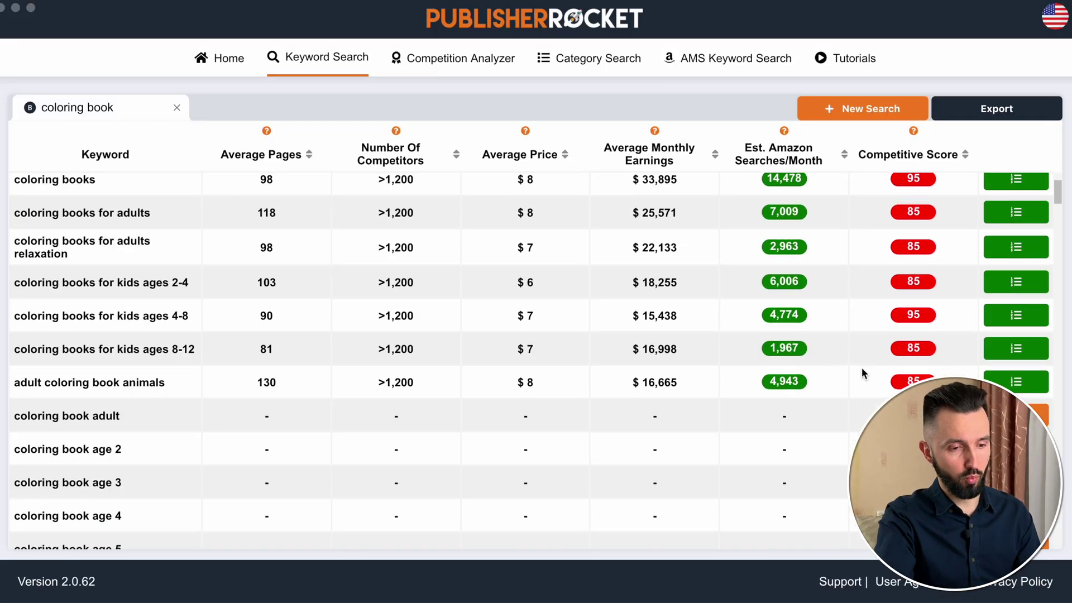
{"action": "scroll", "coordinate": [862, 368], "scroll_direction": "down", "scroll_amount": 5}
{"action": "left_click", "coordinate": [1019, 325]}
{"action": "left_click", "coordinate": [1021, 357]}
{"action": "left_click", "coordinate": [1021, 391]}
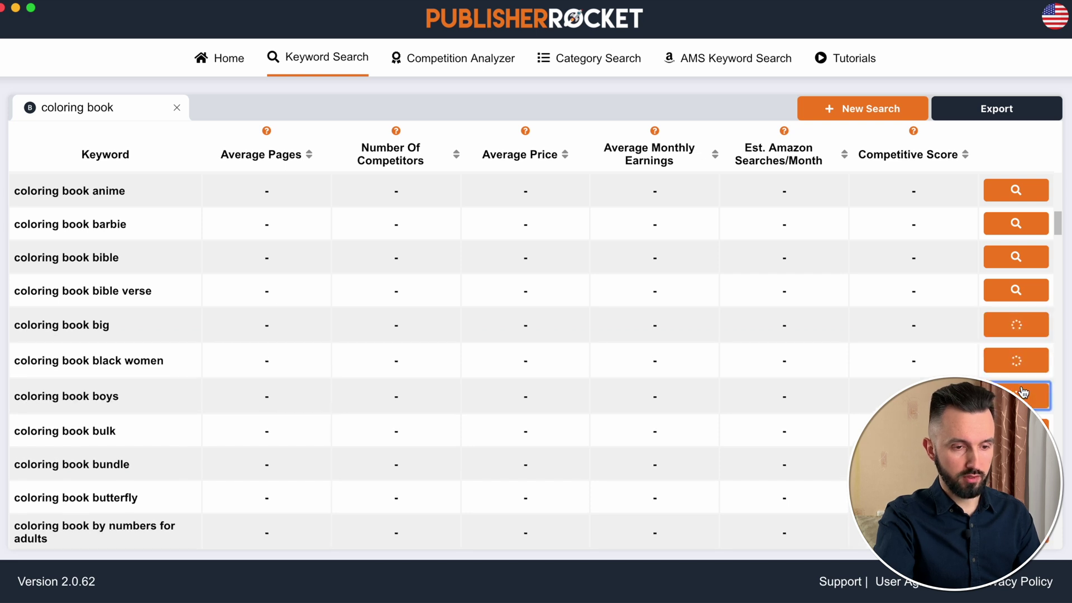
{"action": "scroll", "coordinate": [1022, 393], "scroll_direction": "down", "scroll_amount": 2}
{"action": "left_click", "coordinate": [1022, 334]}
{"action": "left_click", "coordinate": [1022, 358]}
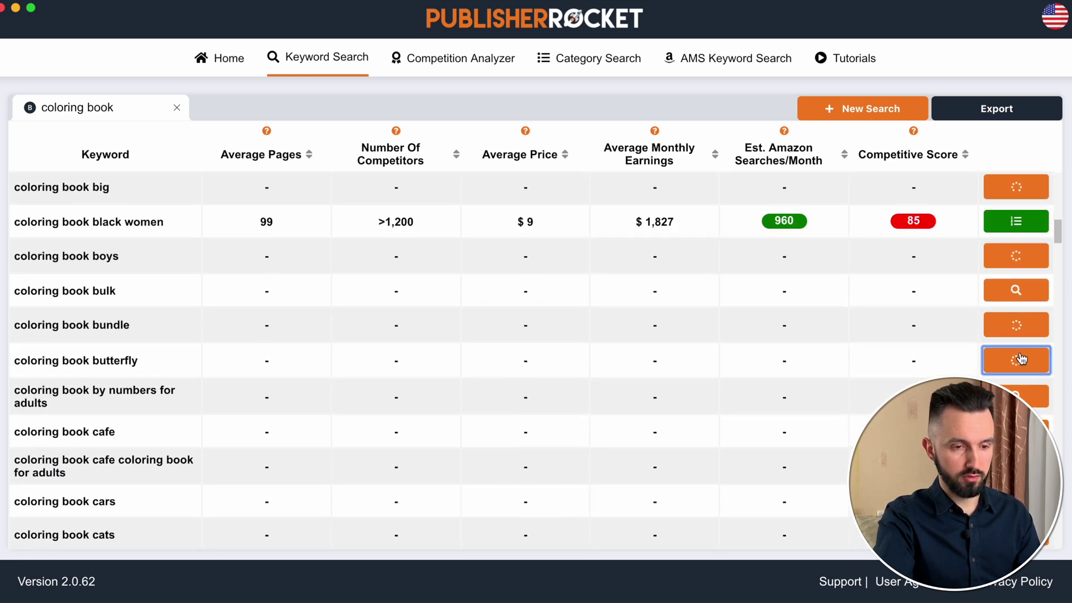
Open the competition analysis for the keyword "coloring book butterfly" from the keyword results
{"action": "scroll", "coordinate": [1021, 354], "scroll_direction": "down", "scroll_amount": 1}
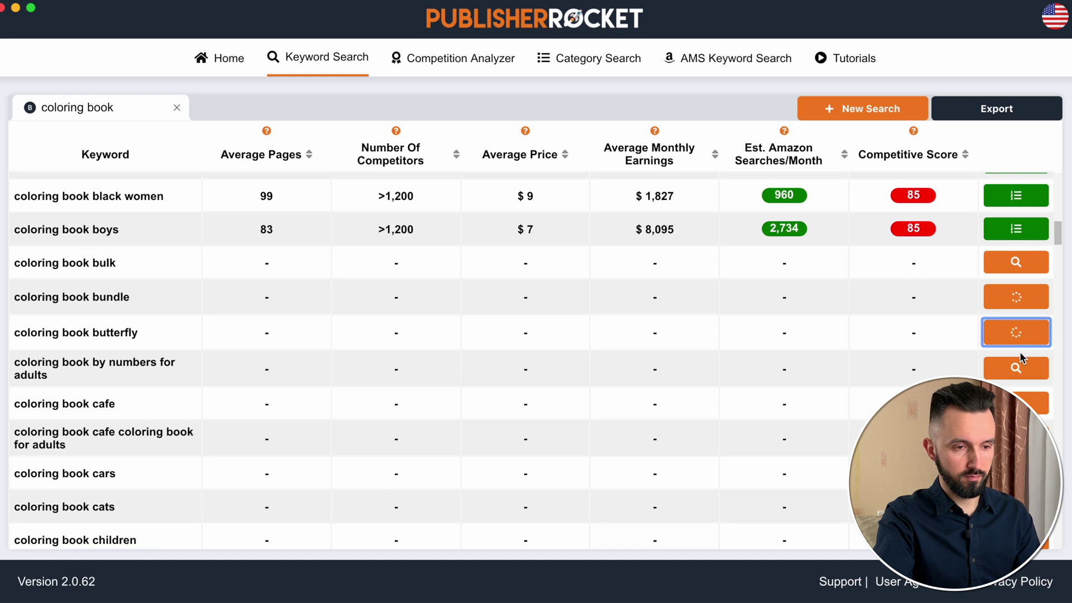
{"action": "scroll", "coordinate": [1016, 354], "scroll_direction": "down", "scroll_amount": 6}
{"action": "scroll", "coordinate": [1016, 324], "scroll_direction": "up", "scroll_amount": 6}
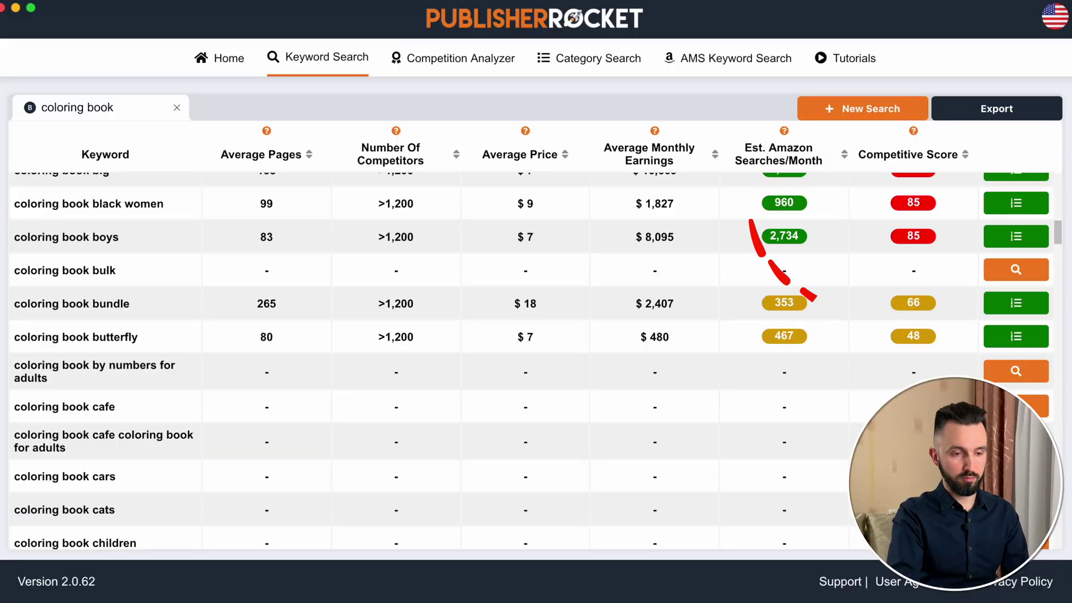
{"action": "left_click_drag", "start_coordinate": [815, 297], "coordinate": [962, 345]}
{"action": "left_click", "coordinate": [1005, 338]}
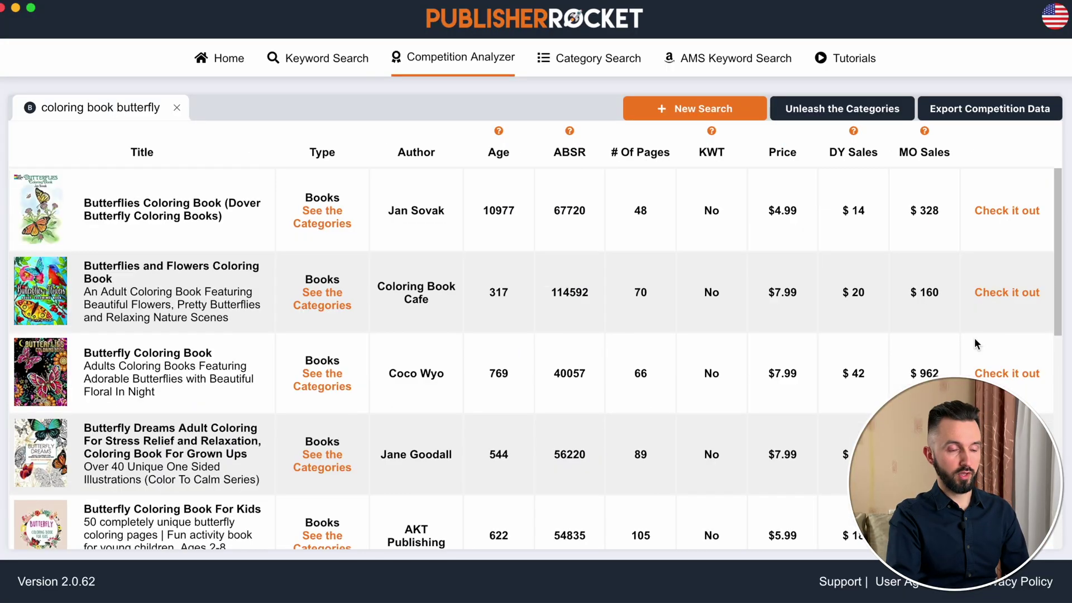
{"action": "mouse_move", "coordinate": [491, 35]}
{"action": "left_mouse_down"}
{"action": "mouse_move", "coordinate": [447, 91]}
{"action": "mouse_move", "coordinate": [474, 89]}
{"action": "left_mouse_up"}
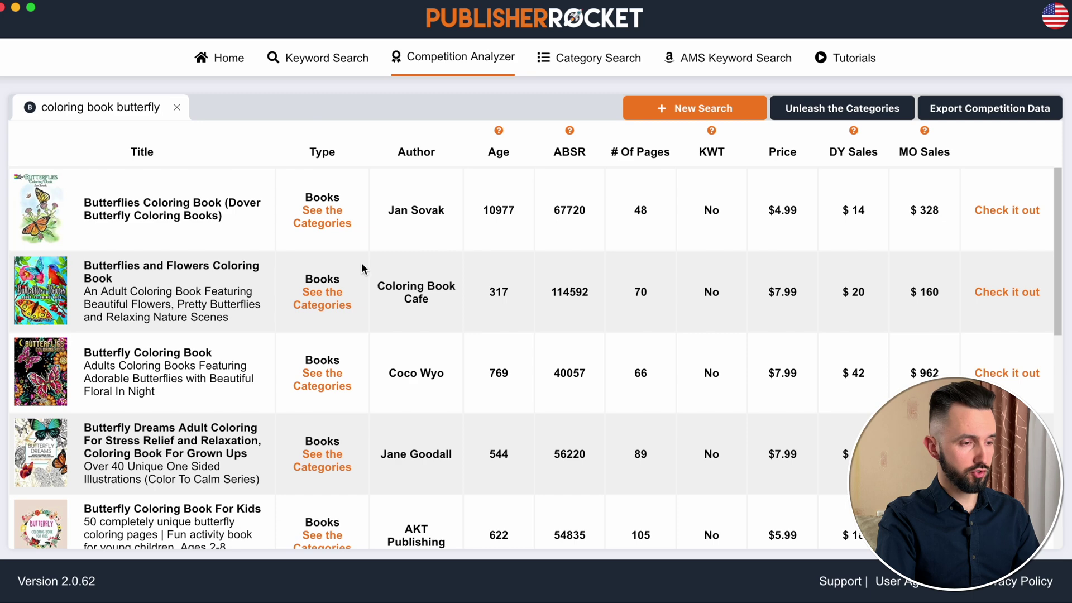
Look through the competing butterfly coloring books and load more of them into the list
{"action": "scroll", "coordinate": [361, 268], "scroll_direction": "down", "scroll_amount": 10}
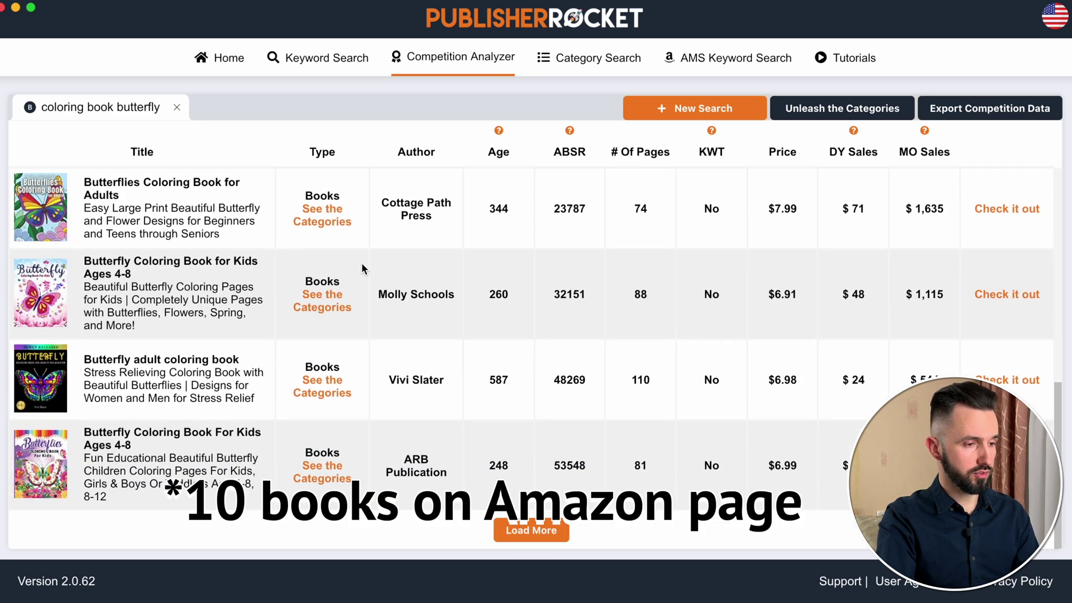
{"action": "scroll", "coordinate": [362, 268], "scroll_direction": "up", "scroll_amount": 10}
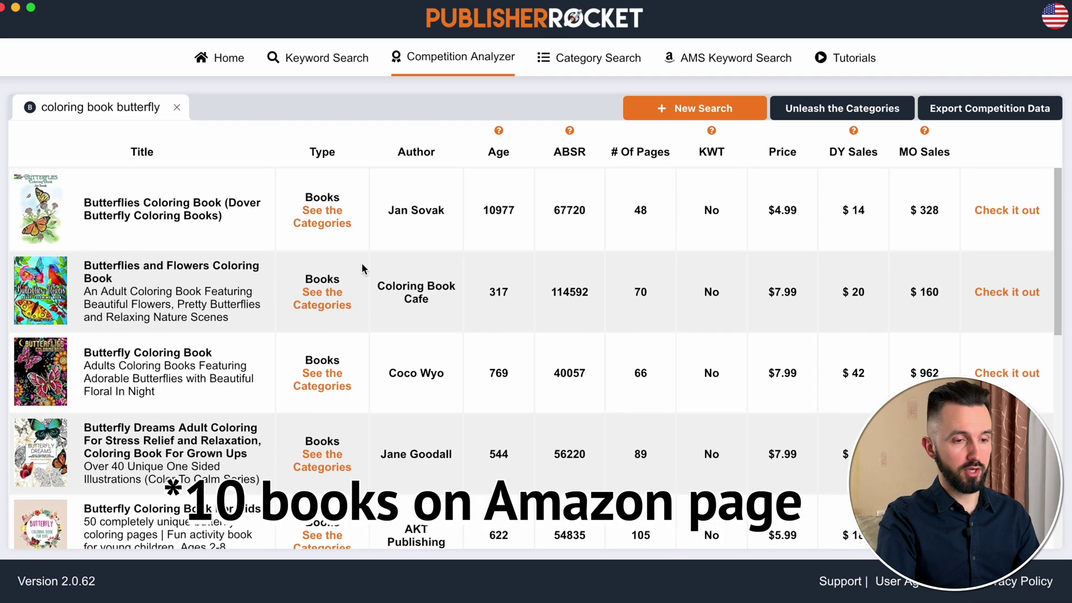
{"action": "scroll", "coordinate": [361, 263], "scroll_direction": "down", "scroll_amount": 10}
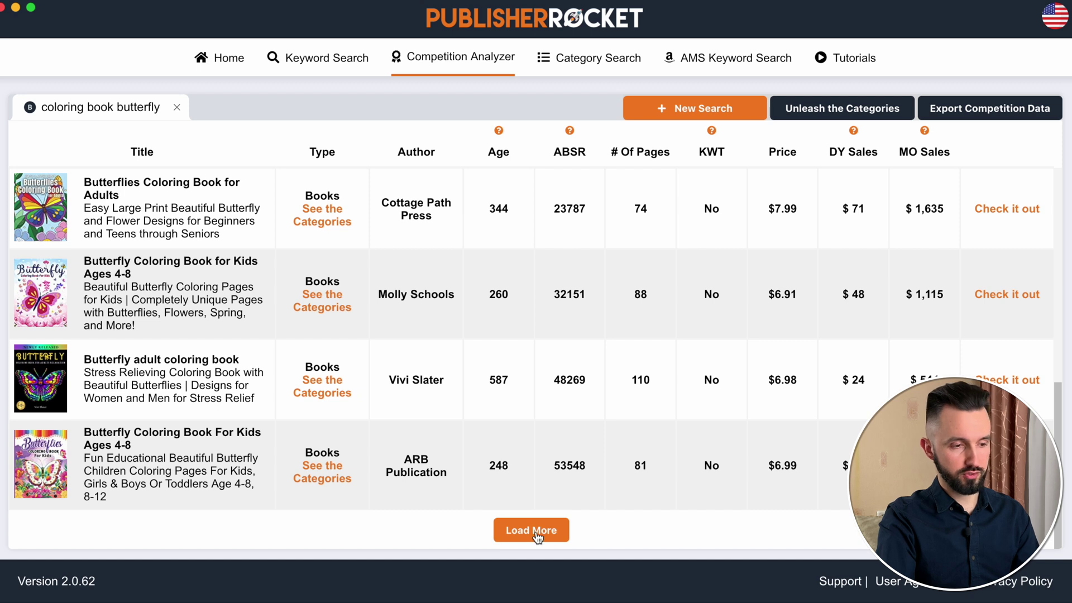
{"action": "left_click", "coordinate": [564, 535]}
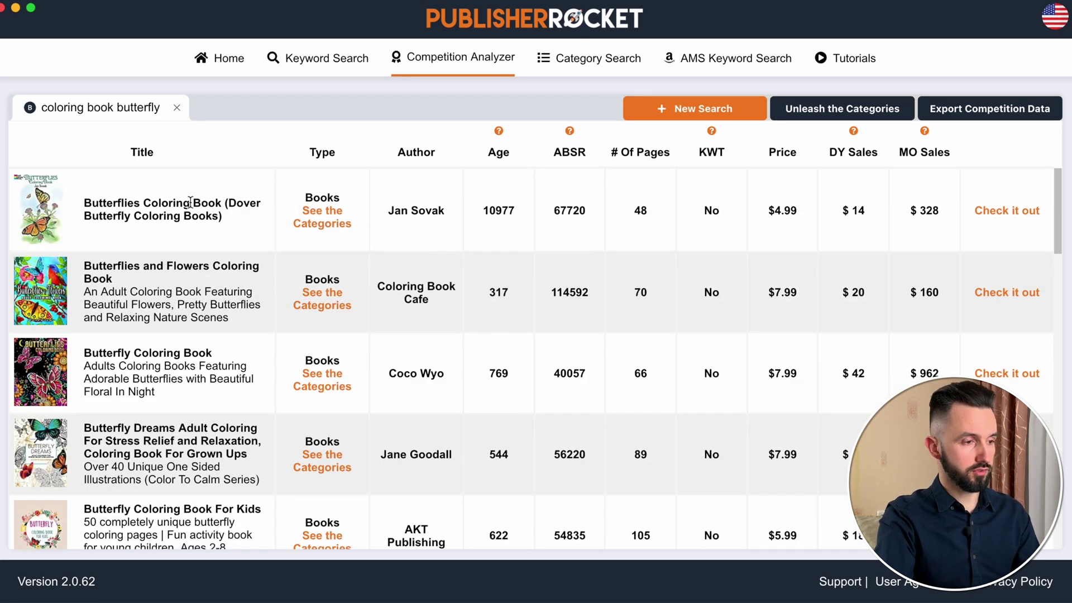
Examine the titles and subtitles of the first two competing books and open the first book's listing
{"action": "left_click_drag", "start_coordinate": [228, 215], "coordinate": [86, 200]}
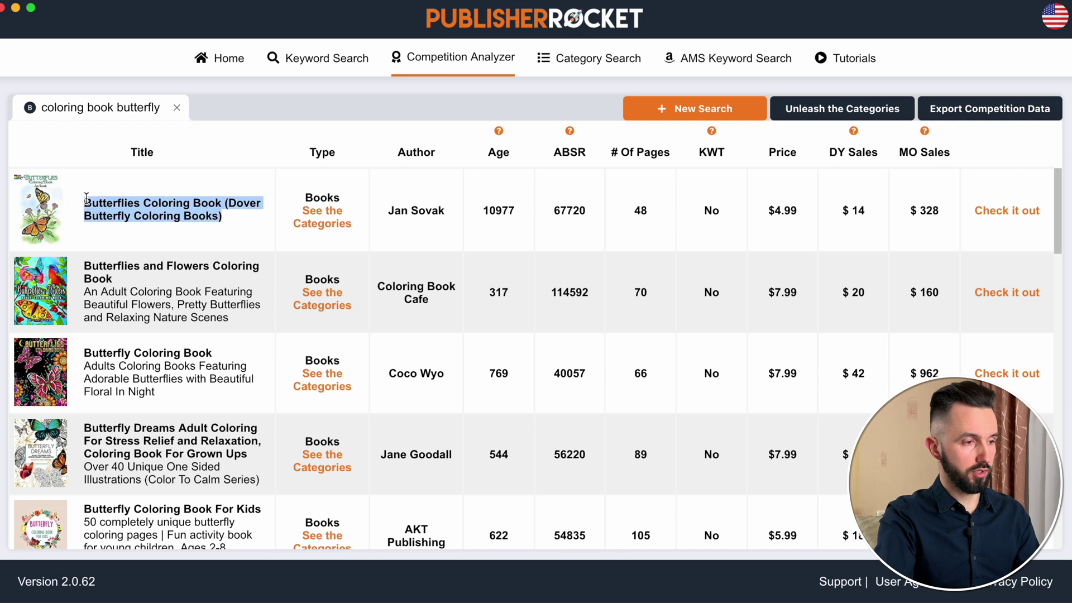
{"action": "left_click", "coordinate": [233, 229]}
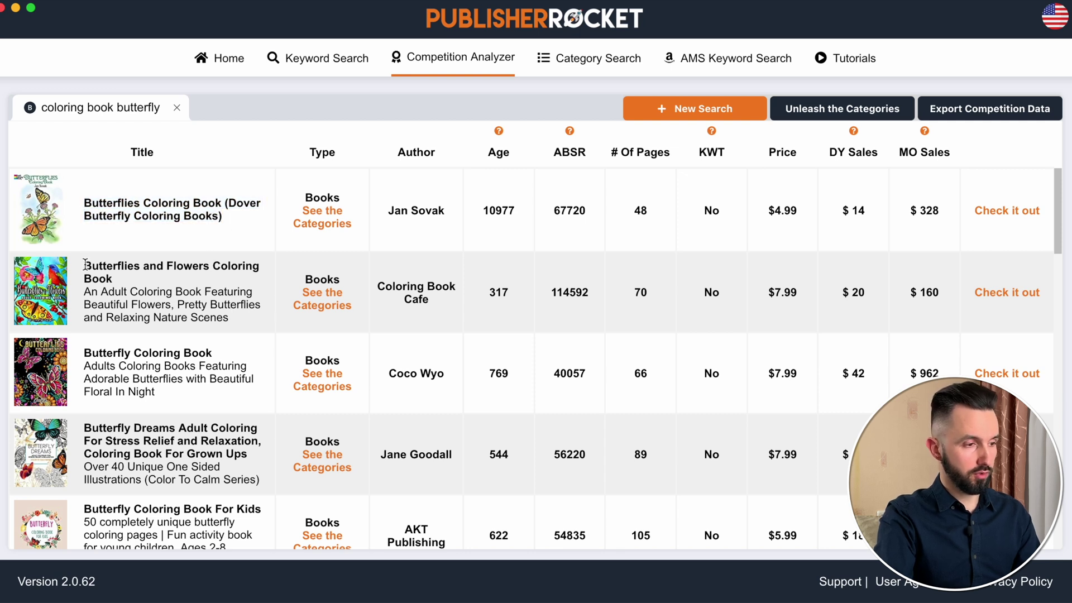
{"action": "left_click_drag", "start_coordinate": [85, 264], "coordinate": [250, 322]}
{"action": "left_click", "coordinate": [76, 302]}
{"action": "left_click", "coordinate": [250, 321]}
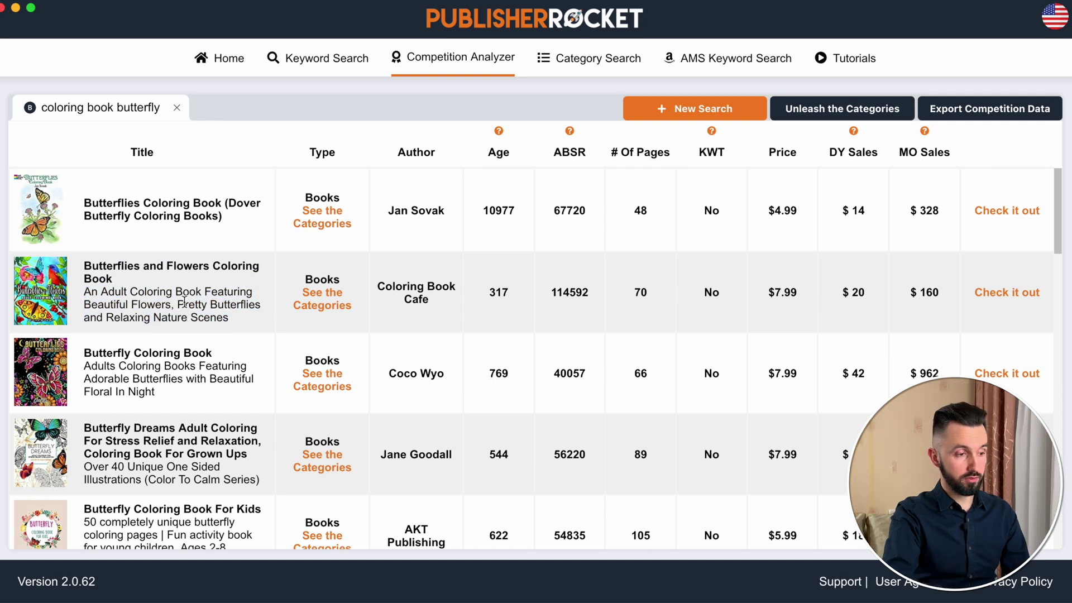
{"action": "mouse_move", "coordinate": [286, 231]}
{"action": "left_mouse_down"}
{"action": "mouse_move", "coordinate": [286, 447]}
{"action": "mouse_move", "coordinate": [372, 224]}
{"action": "mouse_move", "coordinate": [286, 232]}
{"action": "left_mouse_up"}
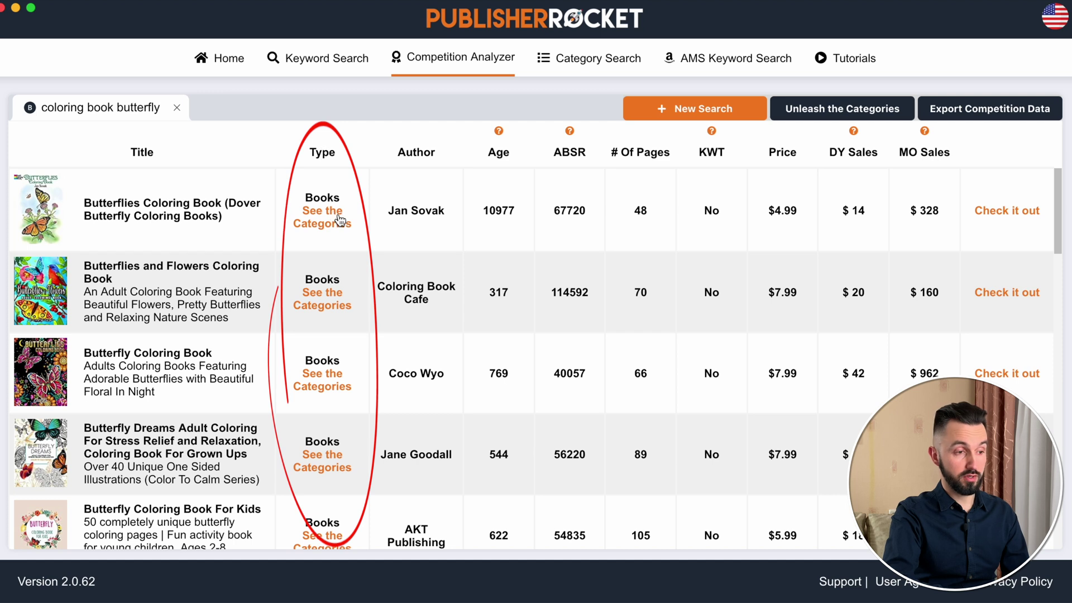
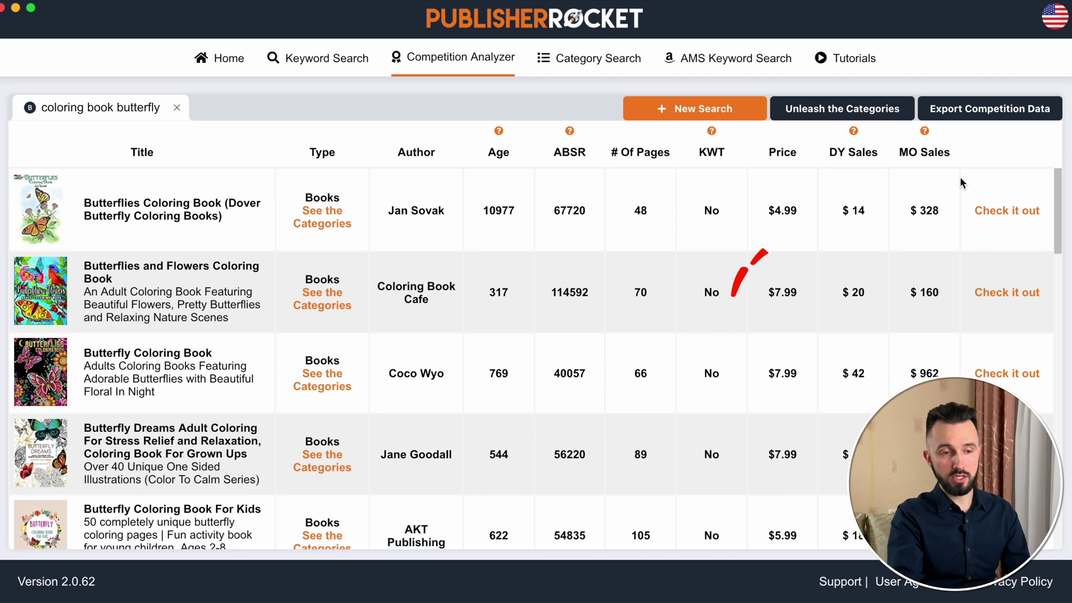
{"action": "left_click", "coordinate": [1010, 211]}
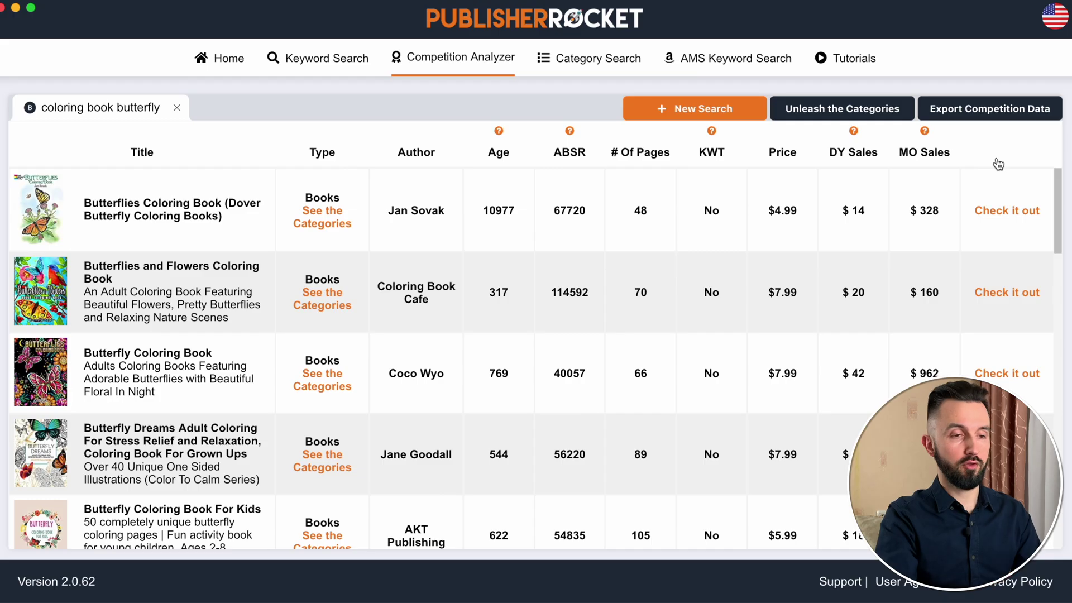
Check the export dialog for the competition data without saving, and review the combined category list of all competing books
{"action": "left_click", "coordinate": [986, 113]}
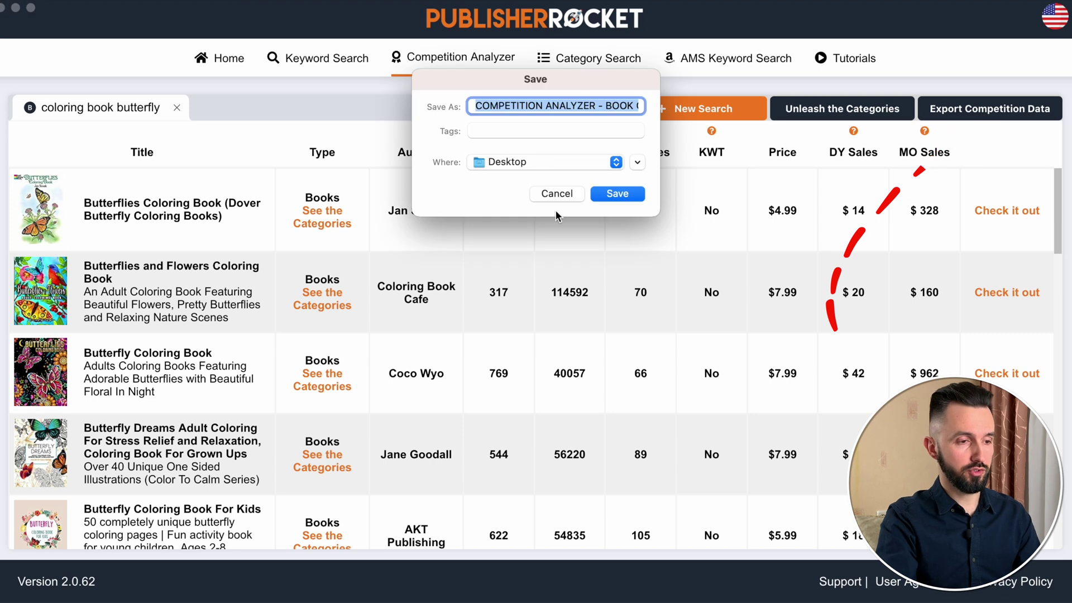
{"action": "left_click", "coordinate": [555, 193]}
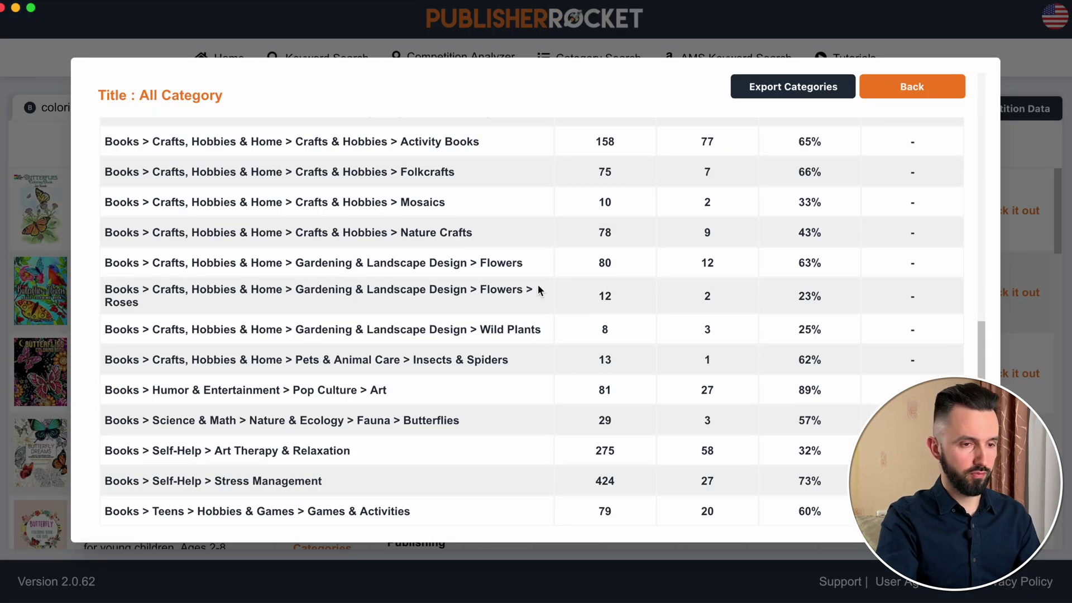
{"action": "scroll", "coordinate": [537, 284], "scroll_direction": "up", "scroll_amount": 15}
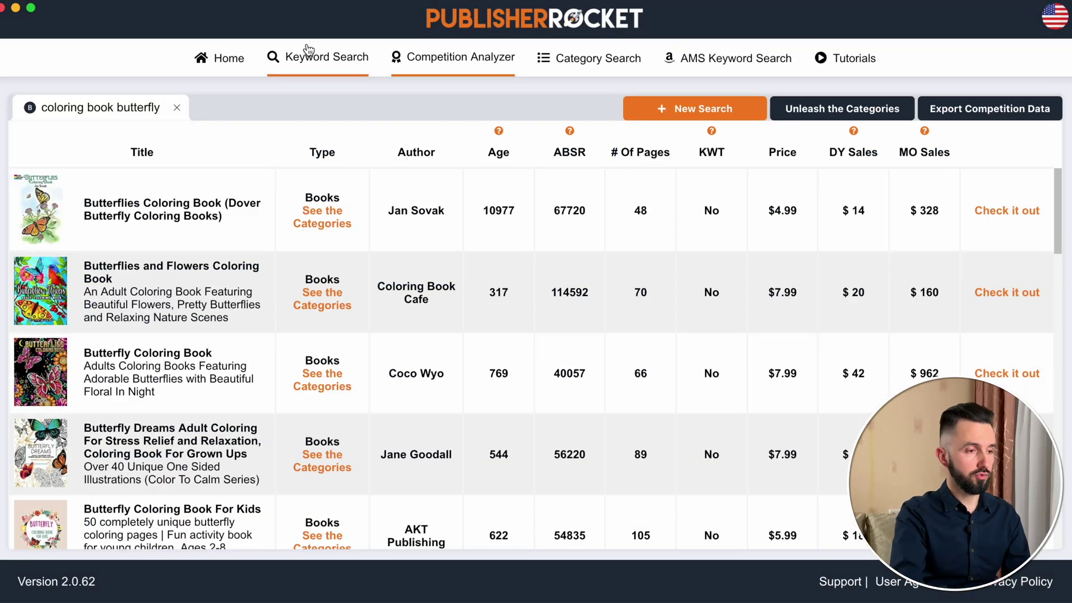
Start a new competitor analysis from the home screen for the keyword "coloring book" in Books
{"action": "left_click", "coordinate": [309, 50]}
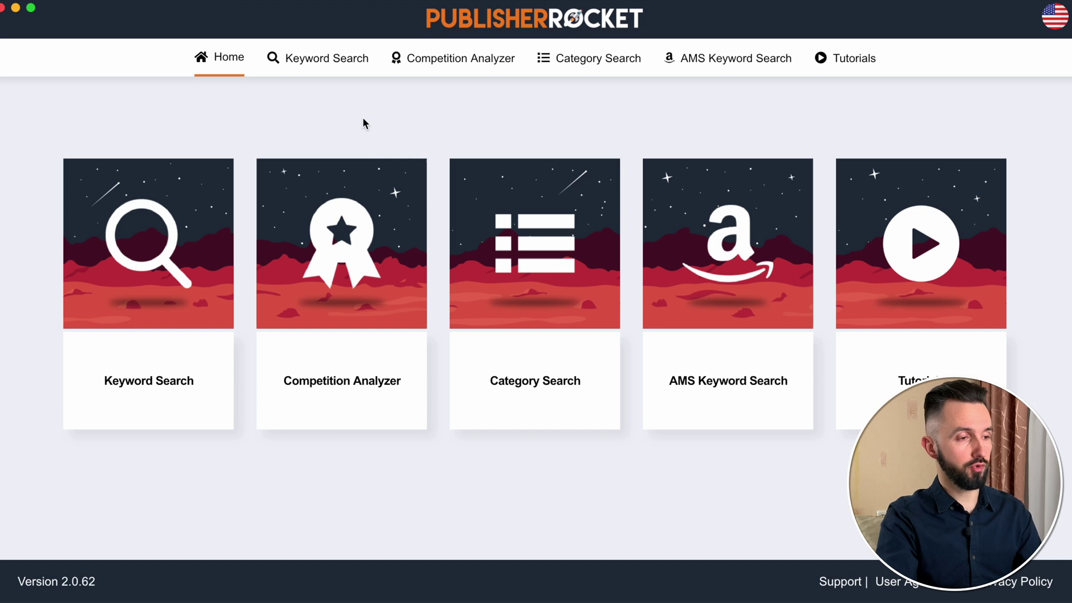
{"action": "left_click", "coordinate": [353, 288]}
{"action": "type", "text": "c"}
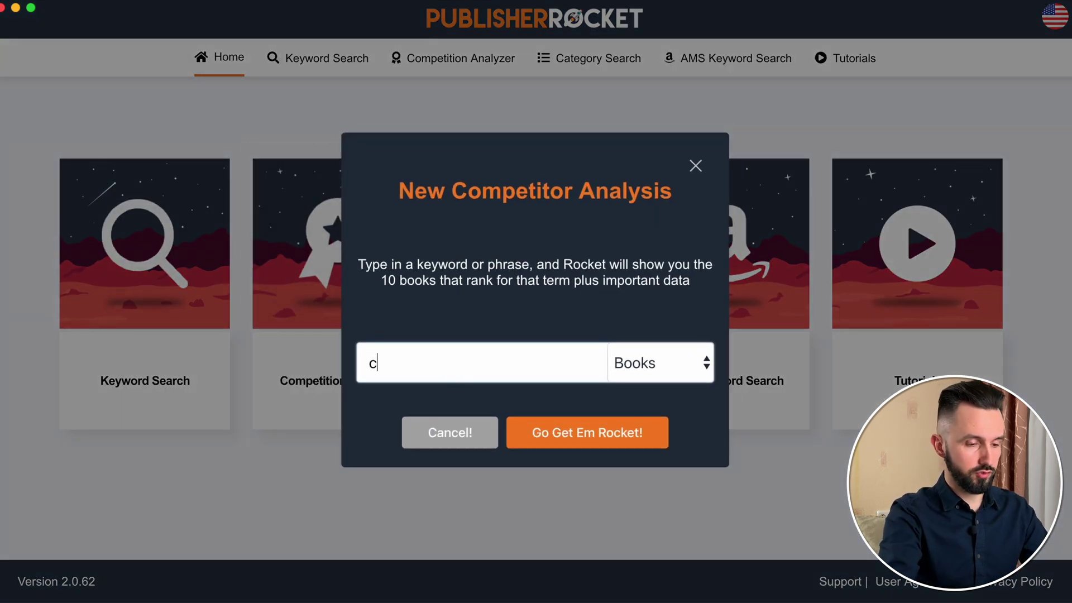
{"action": "type", "text": "oloring book"}
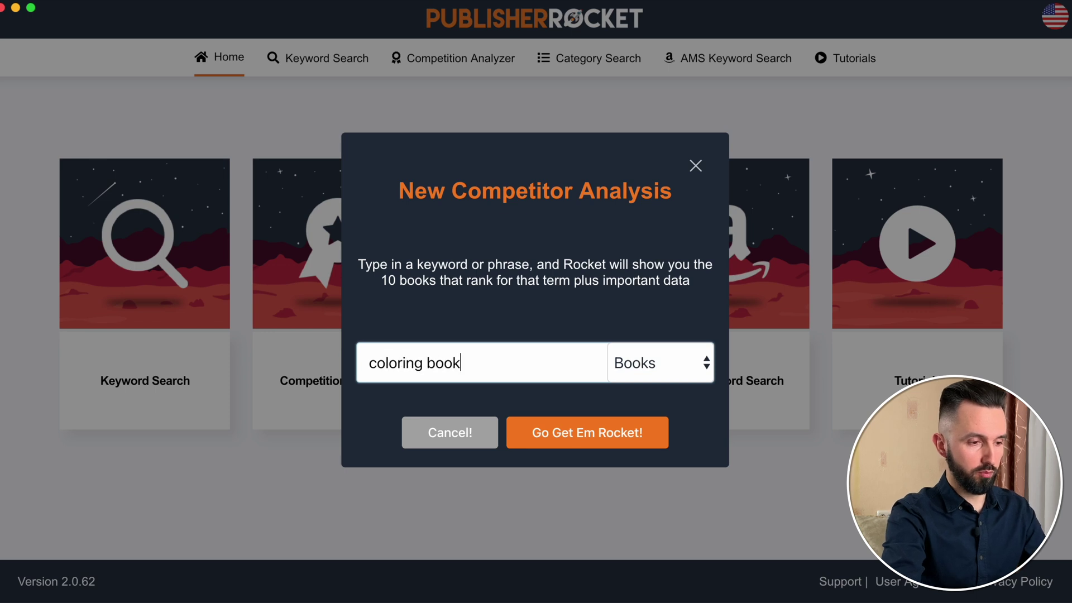
{"action": "left_click", "coordinate": [608, 441]}
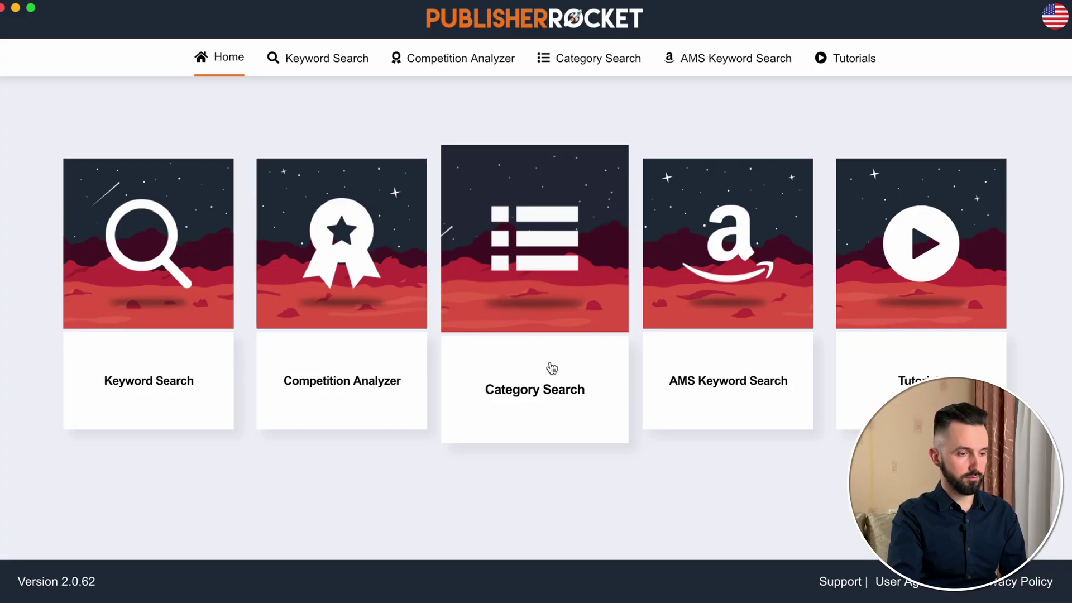
Open the category search and look through the full list of main categories
{"action": "left_click", "coordinate": [552, 368]}
{"action": "scroll", "coordinate": [551, 367], "scroll_direction": "down", "scroll_amount": 20}
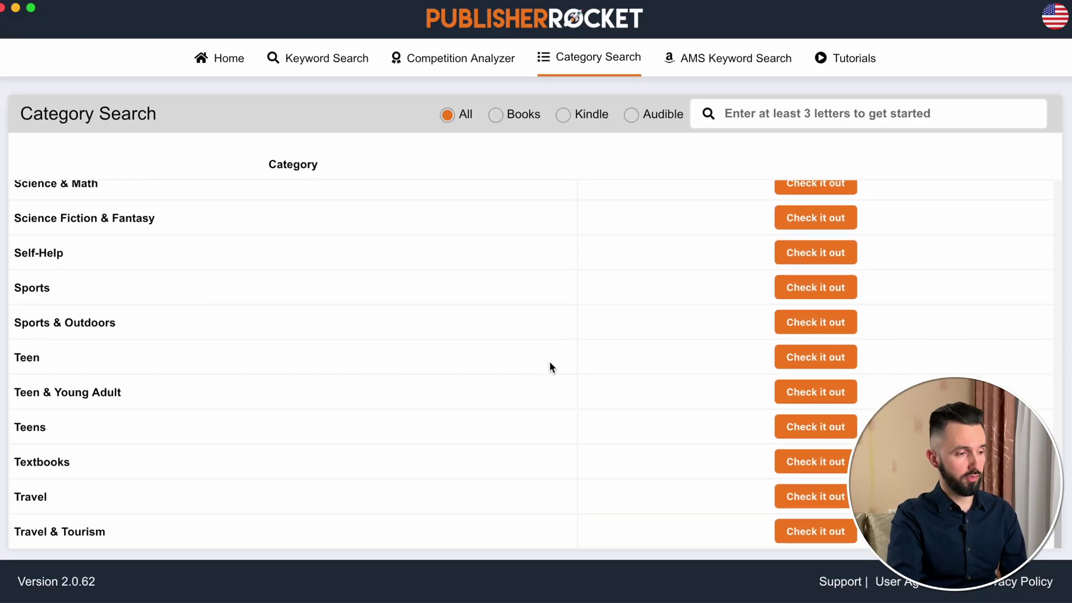
{"action": "scroll", "coordinate": [551, 367], "scroll_direction": "up", "scroll_amount": 20}
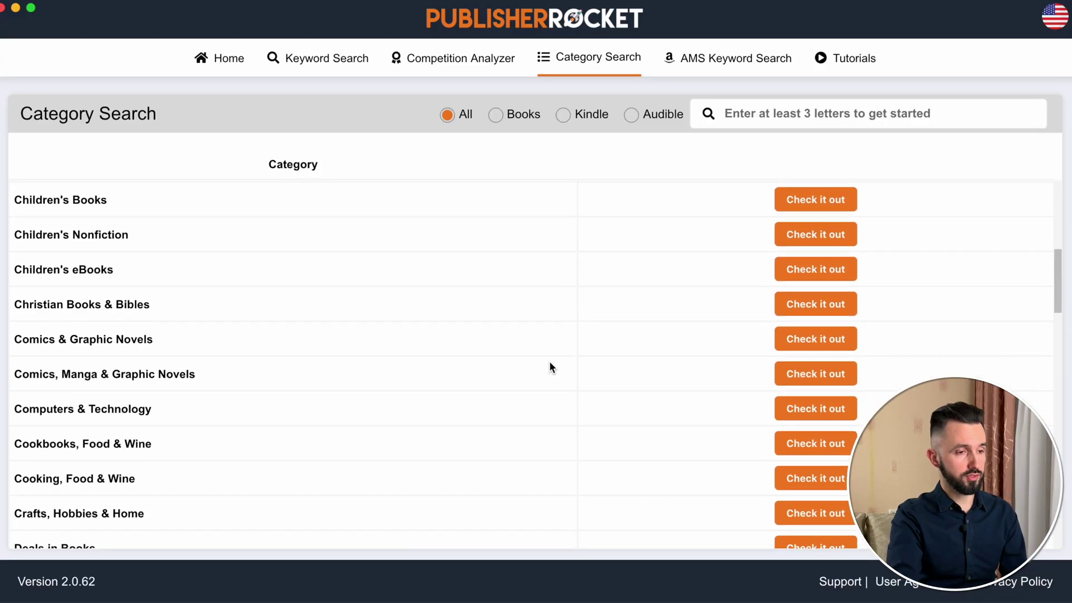
View the category lists for Books, Kindle and Audible, and leave the list filtered to Books
{"action": "left_click", "coordinate": [495, 116]}
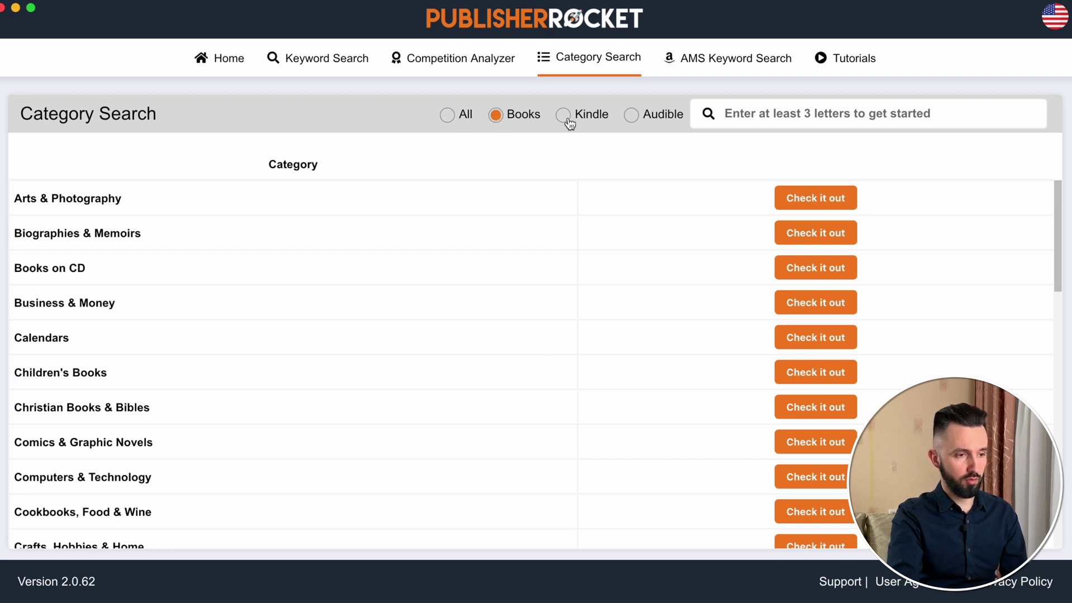
{"action": "left_click", "coordinate": [571, 119]}
{"action": "left_click", "coordinate": [635, 119]}
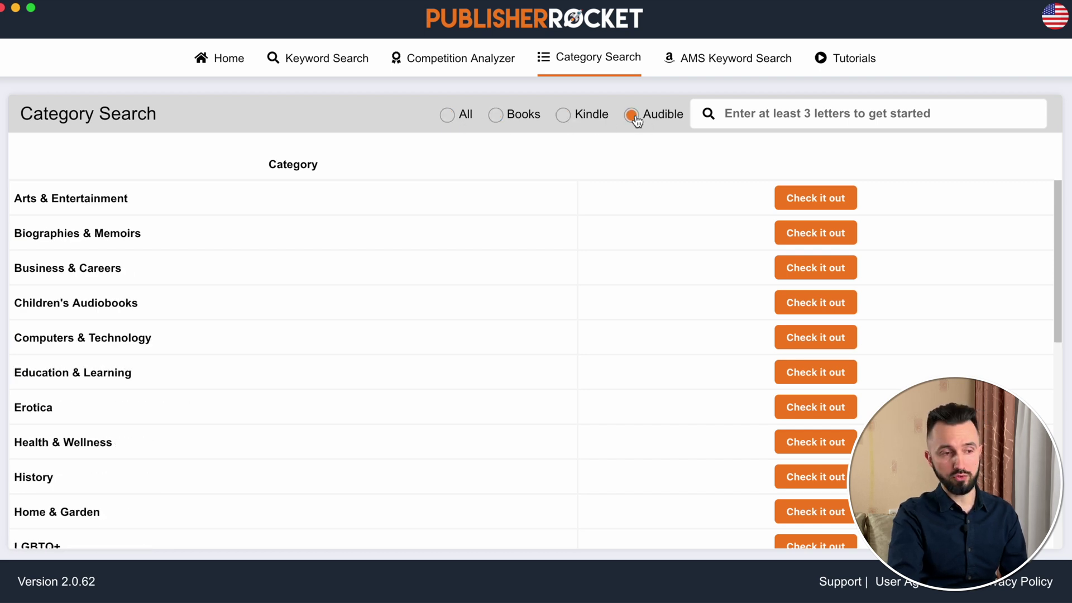
{"action": "left_click", "coordinate": [497, 118]}
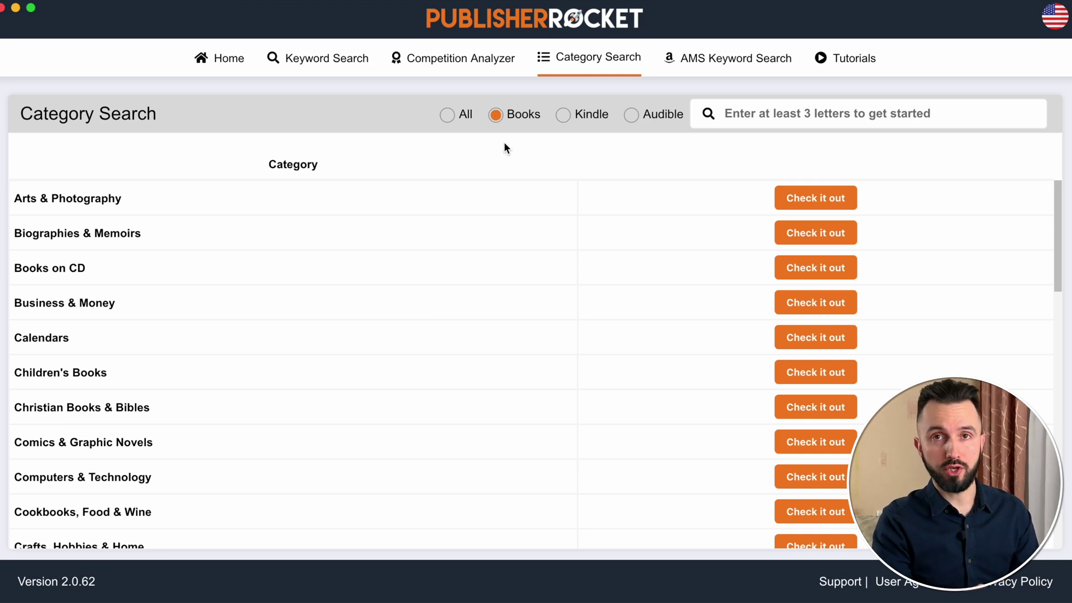
Search the book categories for "math" and look through the matching categories
{"action": "left_click", "coordinate": [782, 110]}
{"action": "type", "text": "math"}
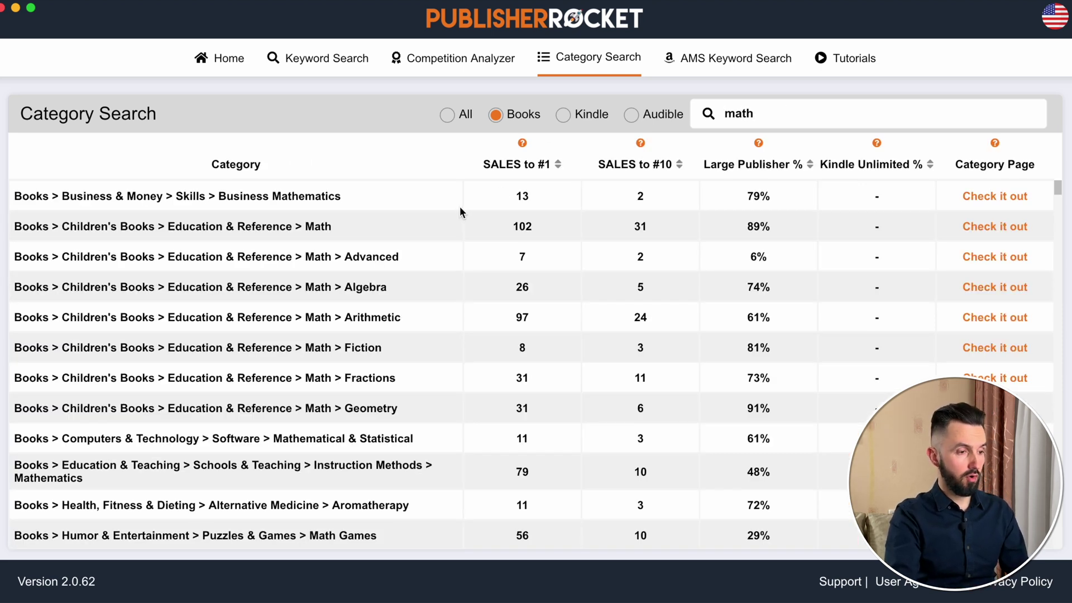
{"action": "scroll", "coordinate": [460, 207], "scroll_direction": "down", "scroll_amount": 10}
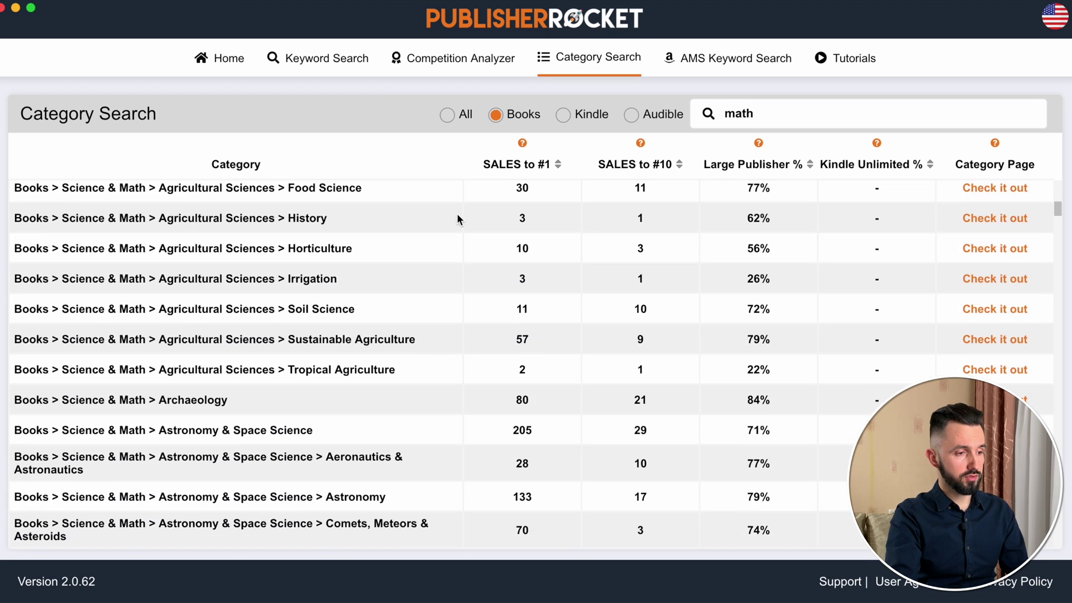
{"action": "scroll", "coordinate": [443, 277], "scroll_direction": "up", "scroll_amount": 10}
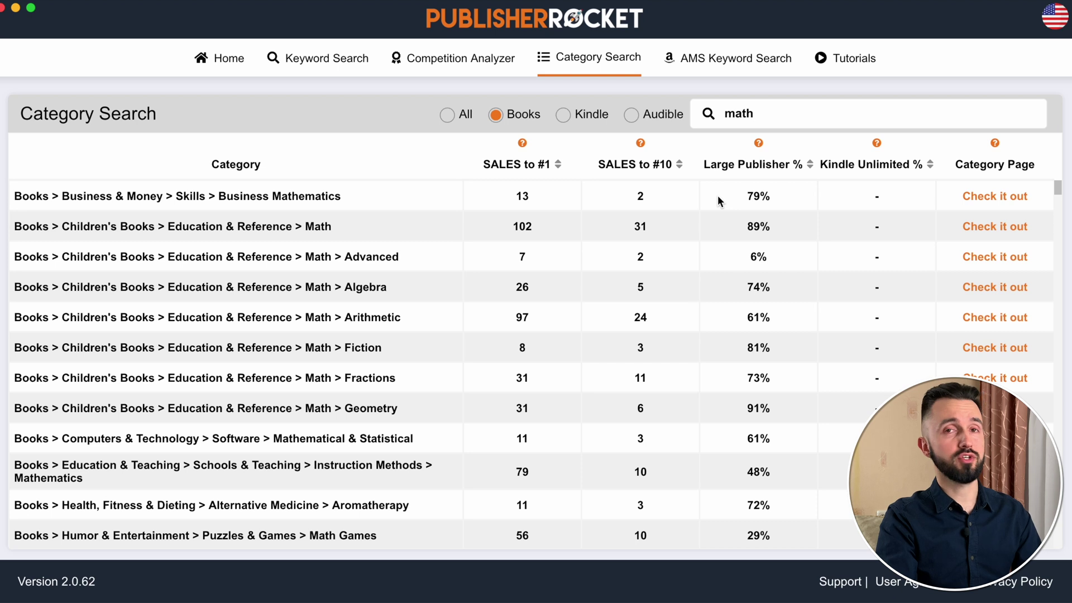
{"action": "mouse_move", "coordinate": [759, 146]}
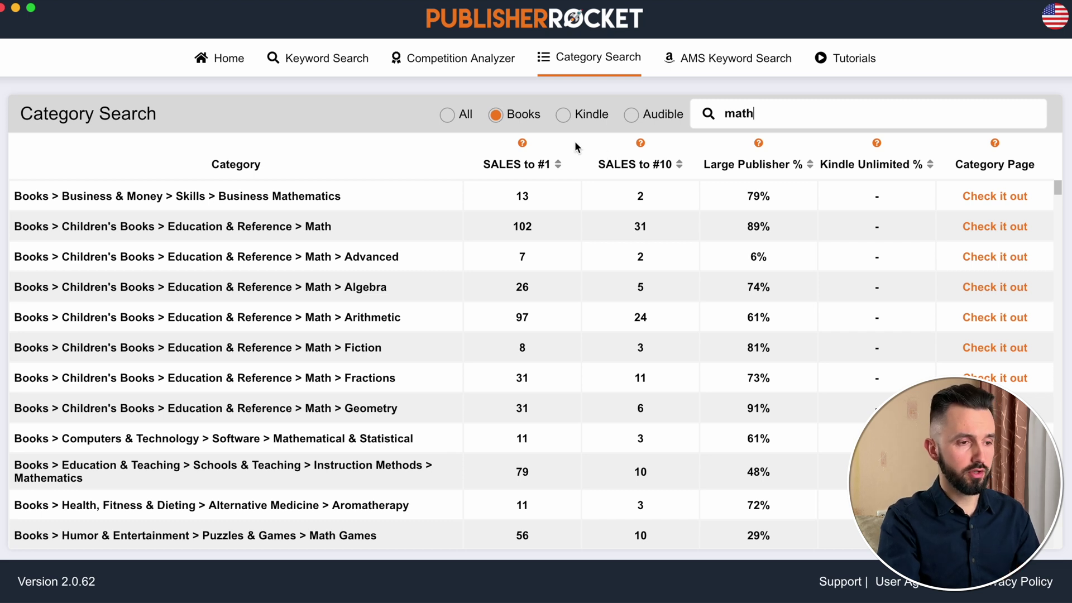
{"action": "key", "text": "Return"}
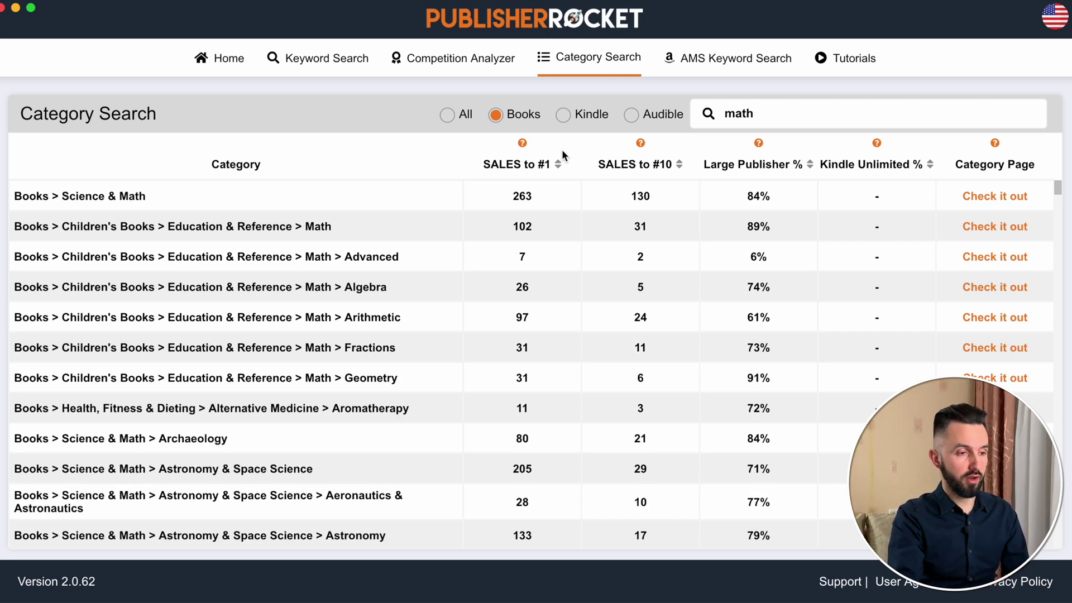
Sort the math categories by sales needed to reach #1, first highest then lowest first, and look through the list
{"action": "left_click", "coordinate": [558, 165]}
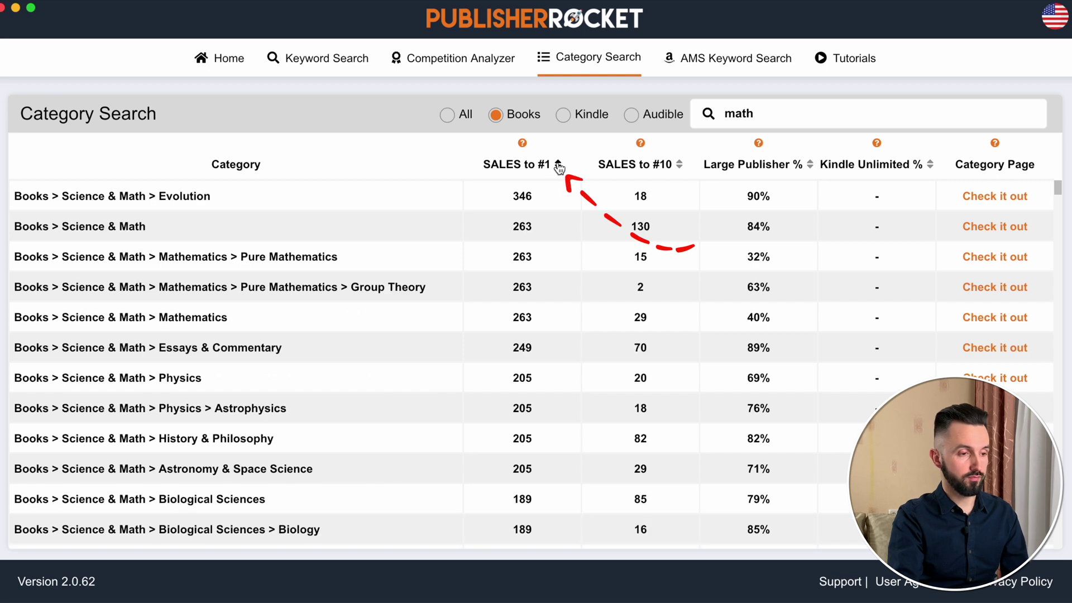
{"action": "left_click", "coordinate": [558, 166]}
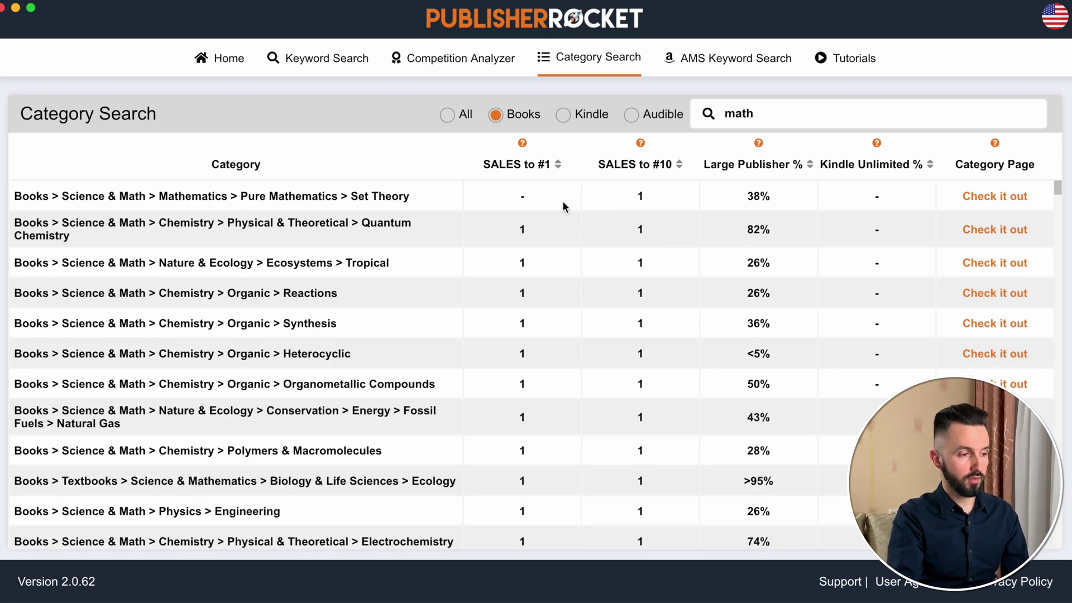
{"action": "scroll", "coordinate": [555, 324], "scroll_direction": "down", "scroll_amount": 5}
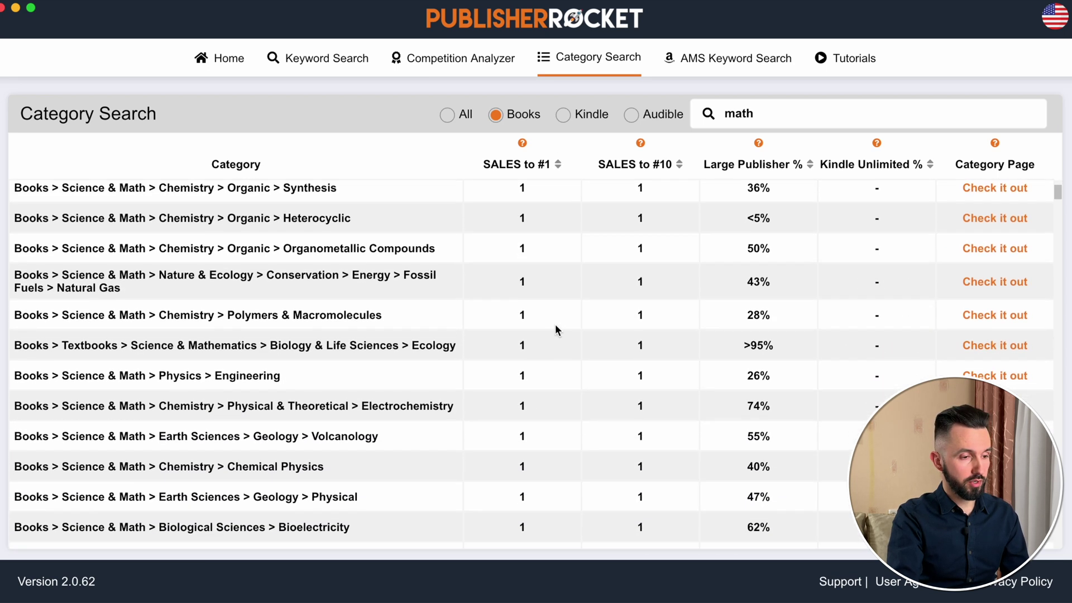
{"action": "scroll", "coordinate": [555, 330], "scroll_direction": "down", "scroll_amount": 8}
{"action": "scroll", "coordinate": [555, 330], "scroll_direction": "up", "scroll_amount": 12}
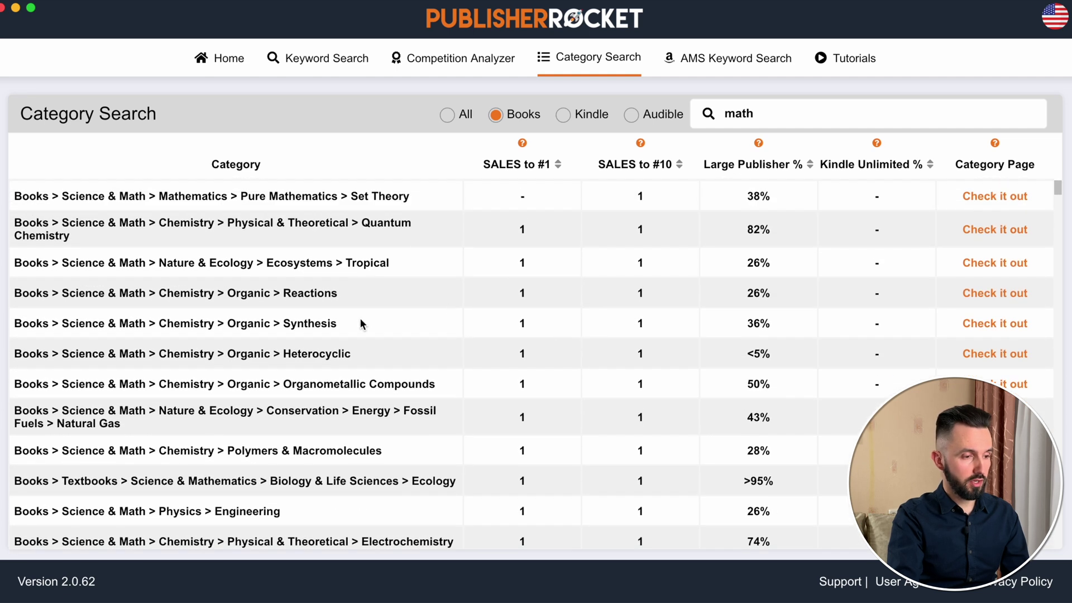